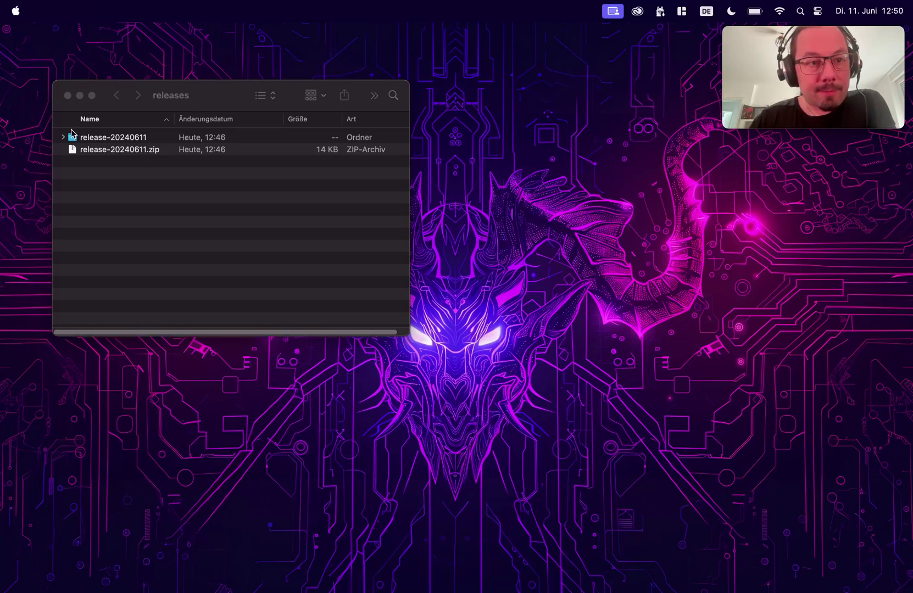
- In Finder, expand release-20240611 and its abletondevice folder, briefly peeking into python
{"action": "left_click", "coordinate": [63, 138]}
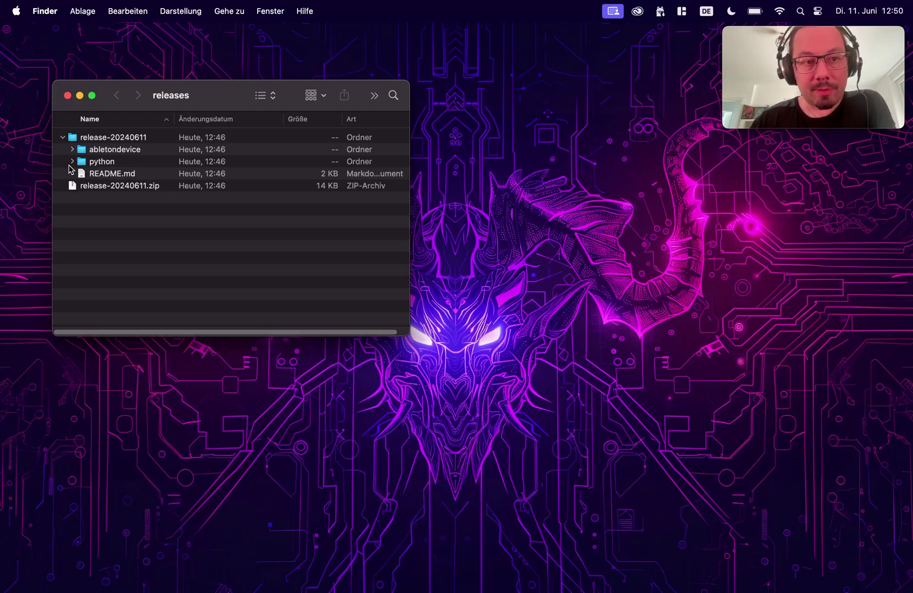
{"action": "left_click", "coordinate": [72, 162]}
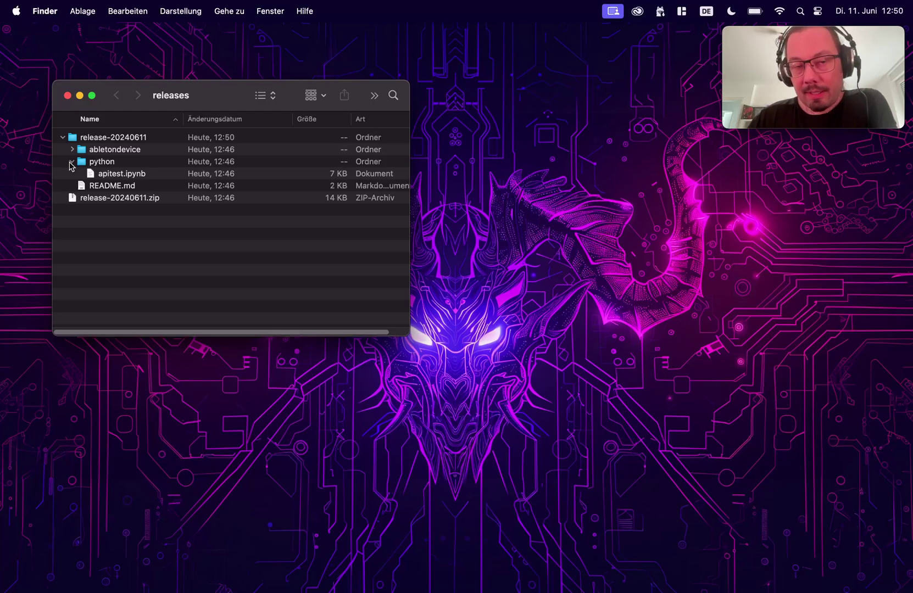
{"action": "left_click", "coordinate": [72, 162]}
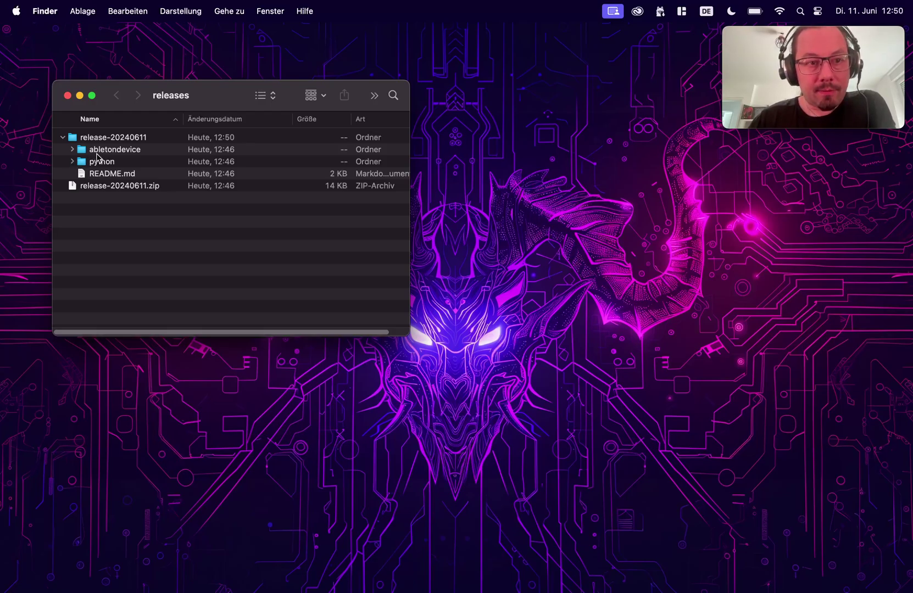
{"action": "left_click", "coordinate": [72, 150]}
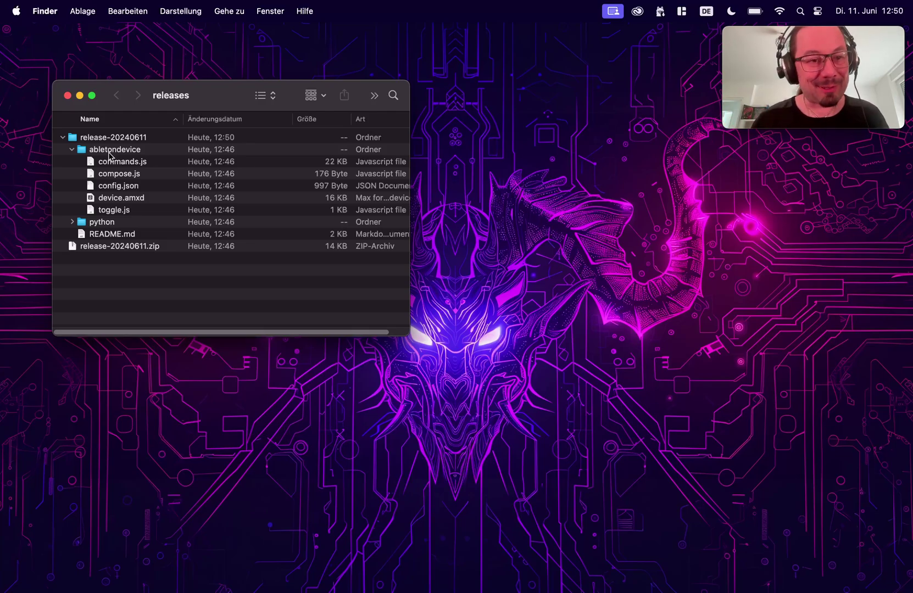
- Launch Ableton Live 12 Suite in Arrangement View with only the 1 MIDI track and the browser hidden
{"action": "key", "text": "super+space"}
{"action": "type", "text": "abl"}
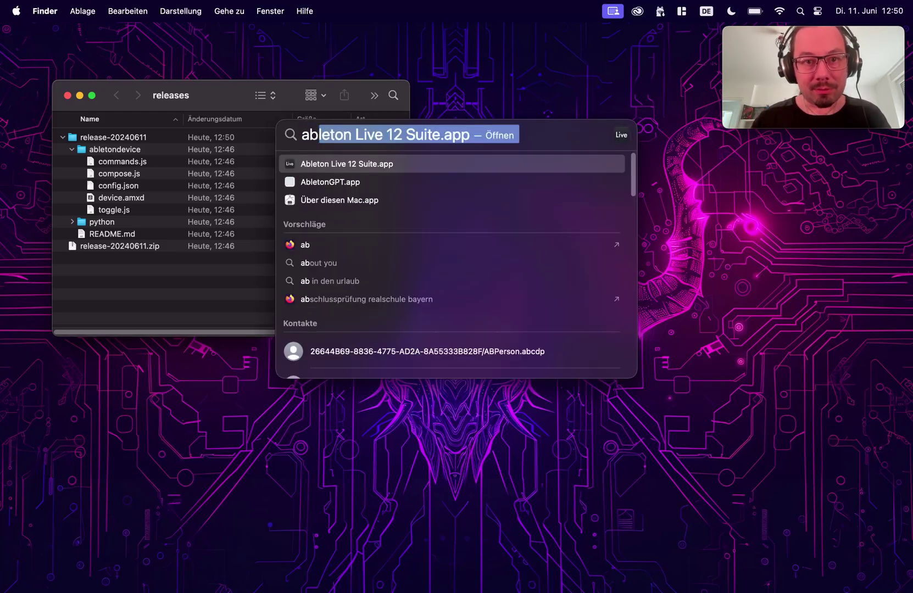
{"action": "key", "text": "Return"}
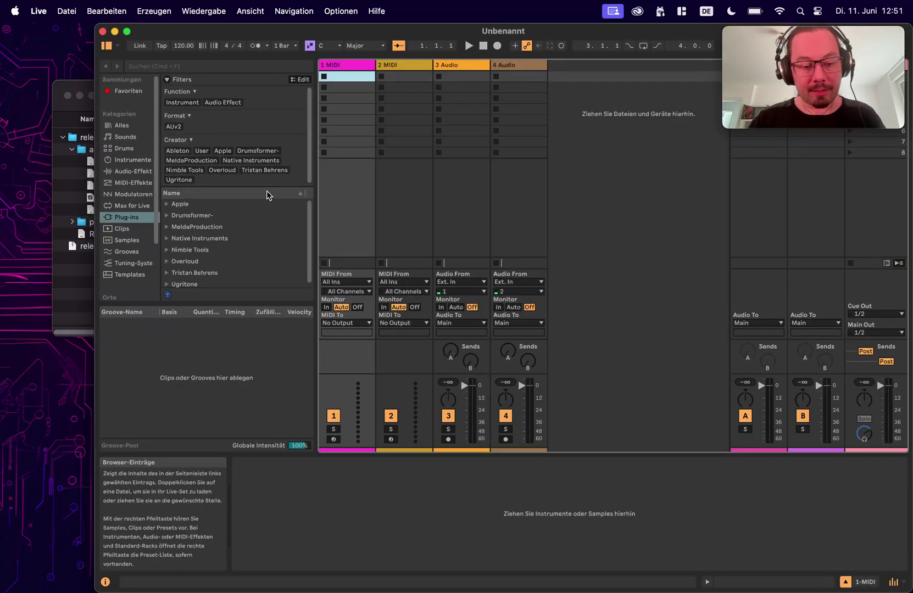
{"action": "key", "text": "Tab"}
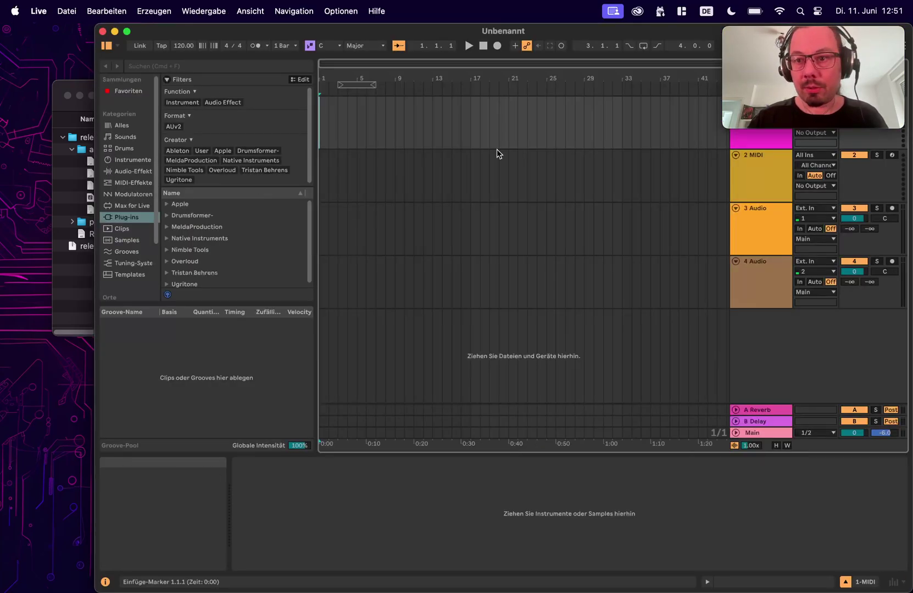
{"action": "left_click_drag", "start_coordinate": [627, 32], "coordinate": [571, 32]}
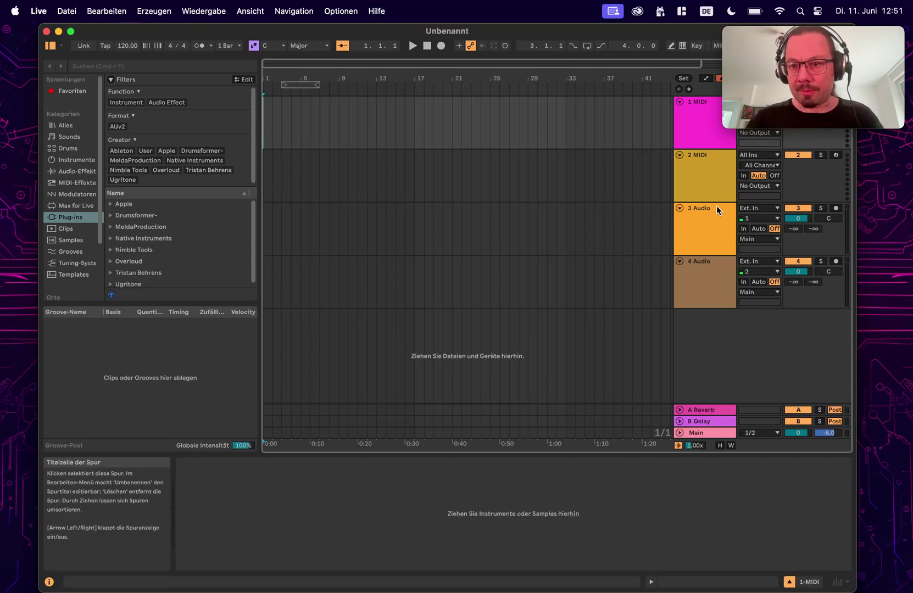
{"action": "left_click", "coordinate": [699, 179]}
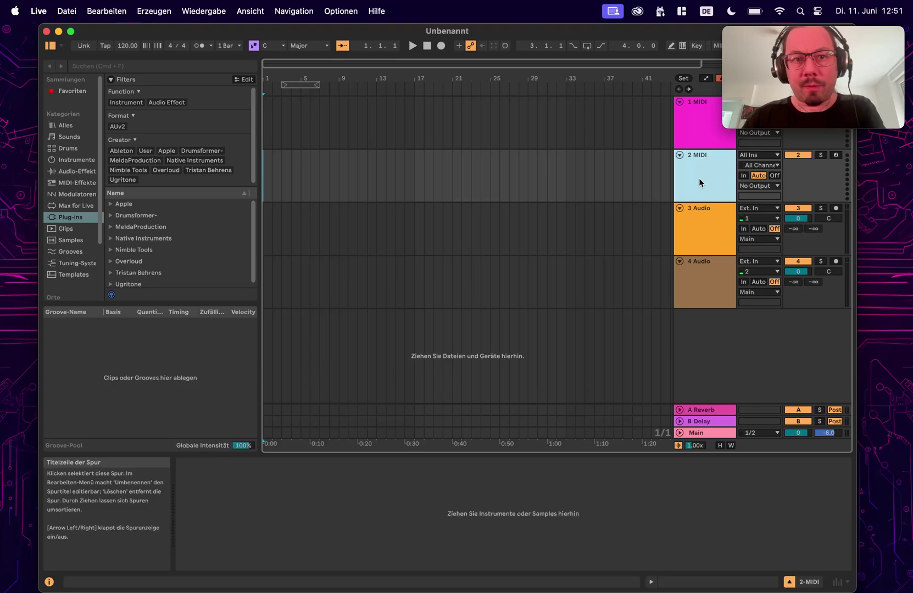
{"action": "key", "text": "Delete"}
{"action": "key", "text": "Delete"}
{"action": "key", "text": "Delete"}
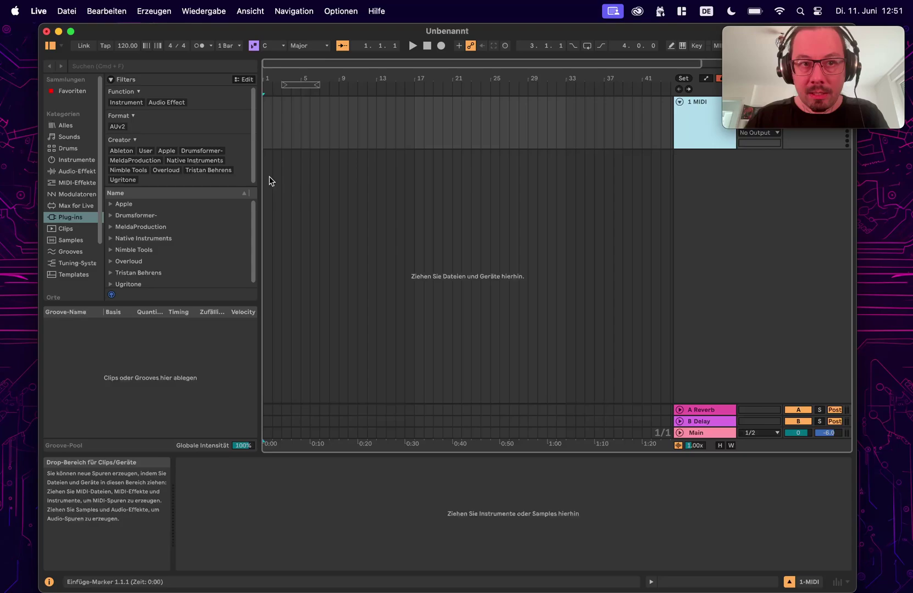
{"action": "left_click", "coordinate": [48, 43]}
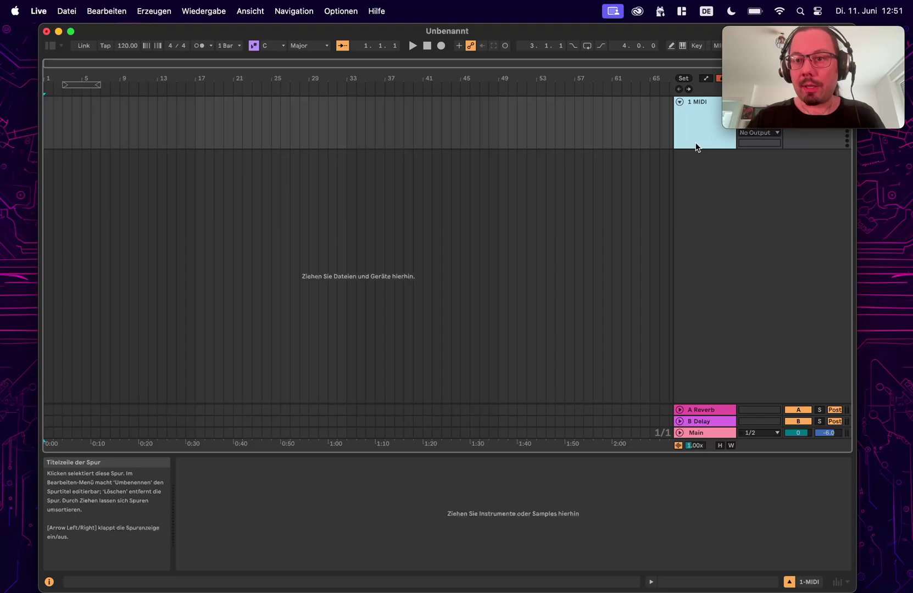
- Rename the MIDI track to 'Main' and narrow Live's window to reveal the Finder files
{"action": "right_click", "coordinate": [701, 108]}
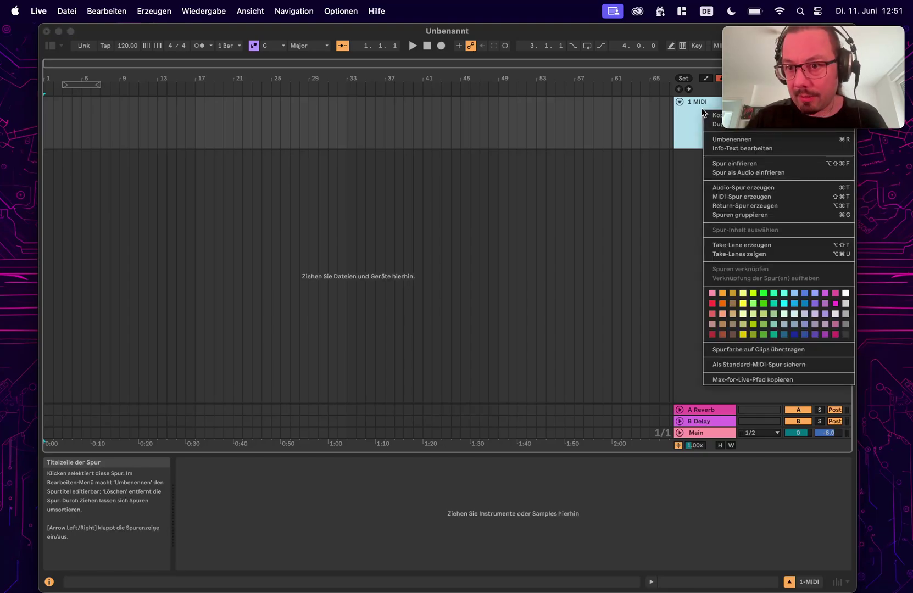
{"action": "left_click", "coordinate": [714, 139]}
{"action": "type", "text": "Main"}
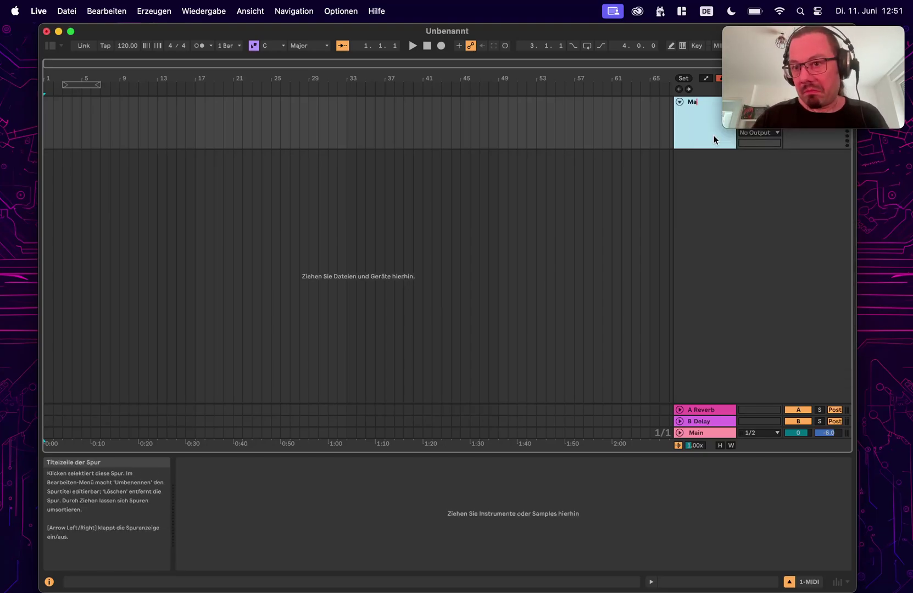
{"action": "key", "text": "Return"}
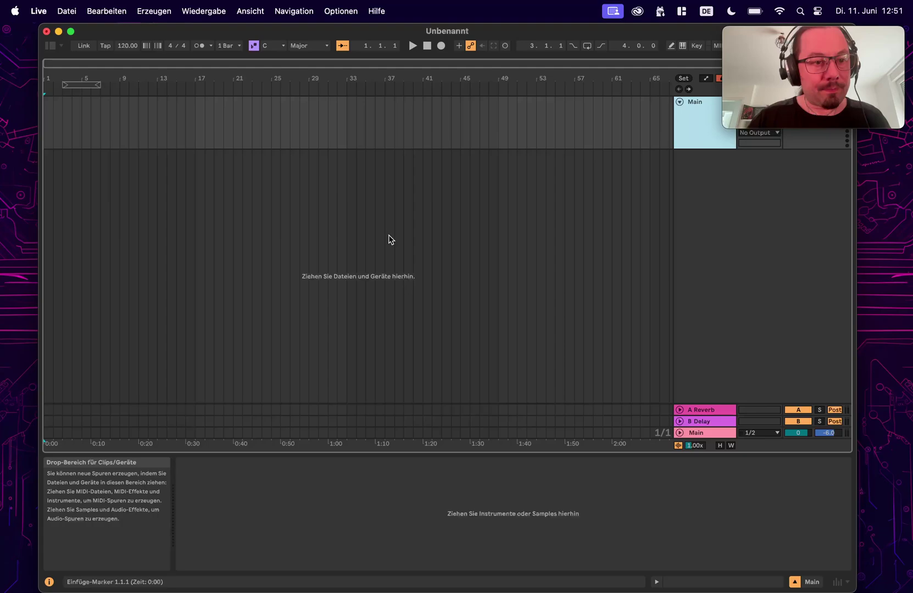
{"action": "left_click_drag", "start_coordinate": [39, 305], "coordinate": [166, 295]}
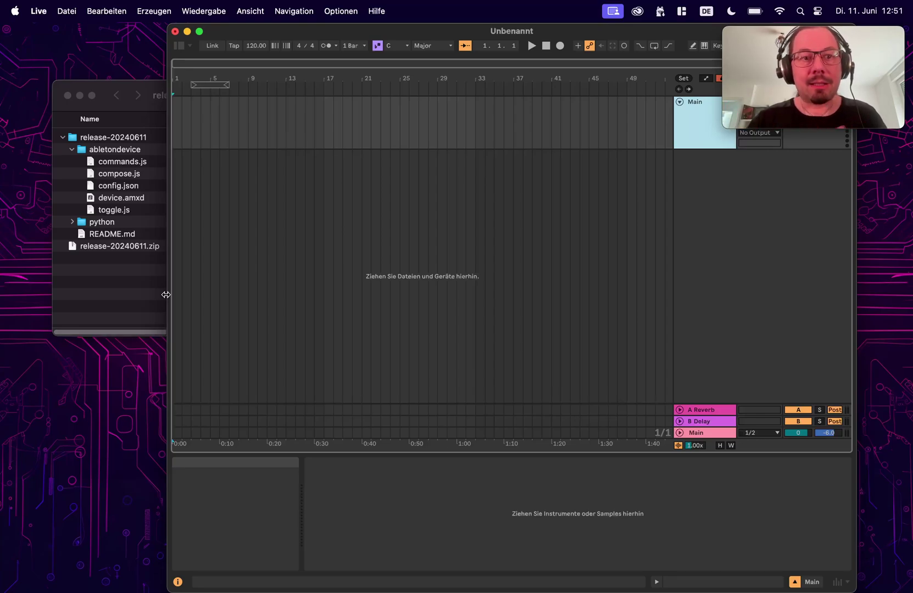
- Load device.amxd from Finder onto the Main track and open the device's control window
{"action": "left_click", "coordinate": [119, 204]}
{"action": "left_click_drag", "start_coordinate": [119, 203], "coordinate": [700, 127]}
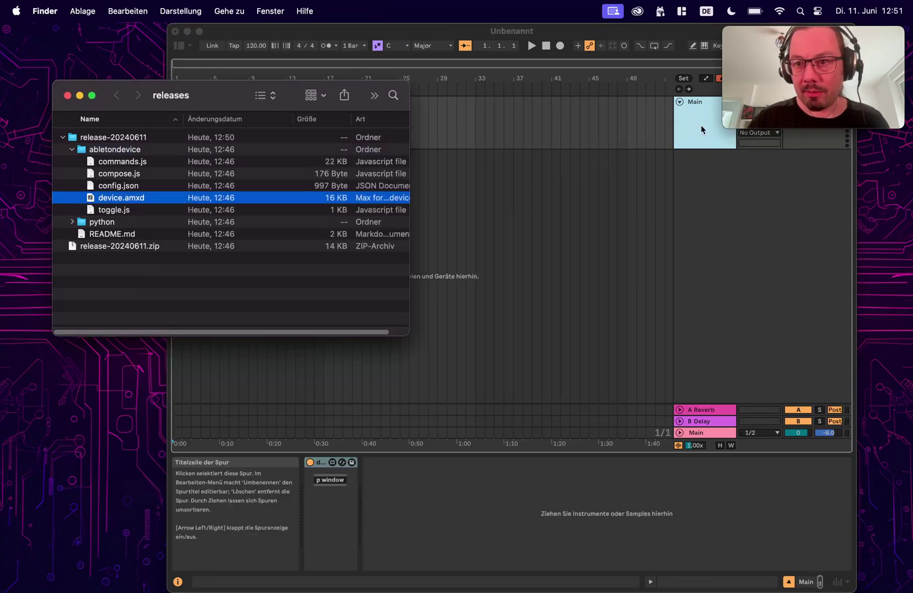
{"action": "left_click", "coordinate": [336, 515]}
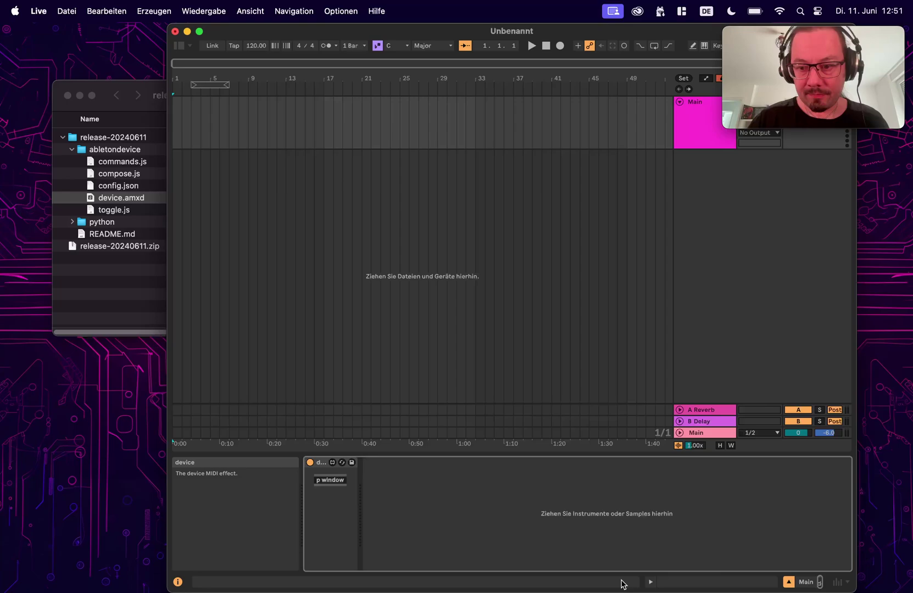
{"action": "left_click", "coordinate": [788, 582]}
{"action": "left_click", "coordinate": [789, 582]}
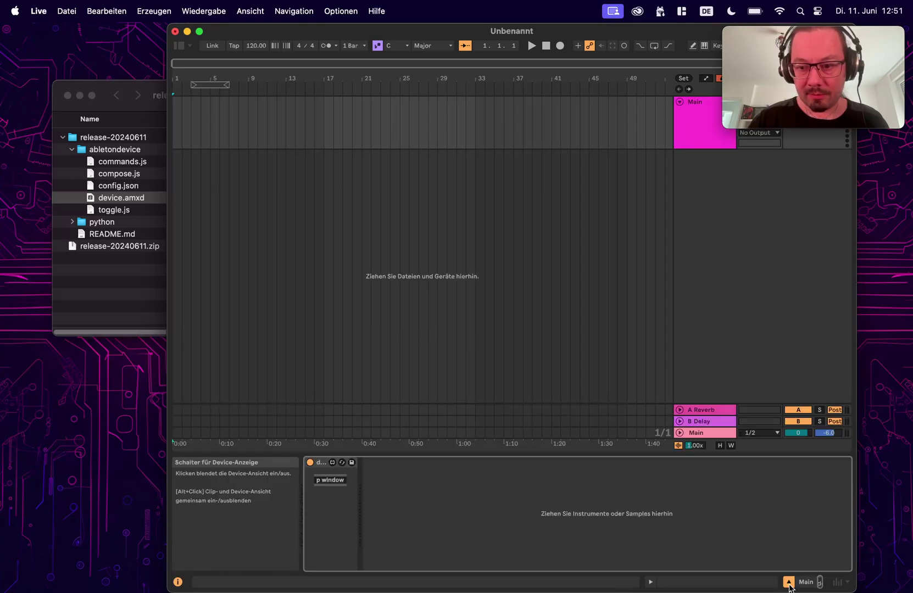
{"action": "double_click", "coordinate": [330, 480]}
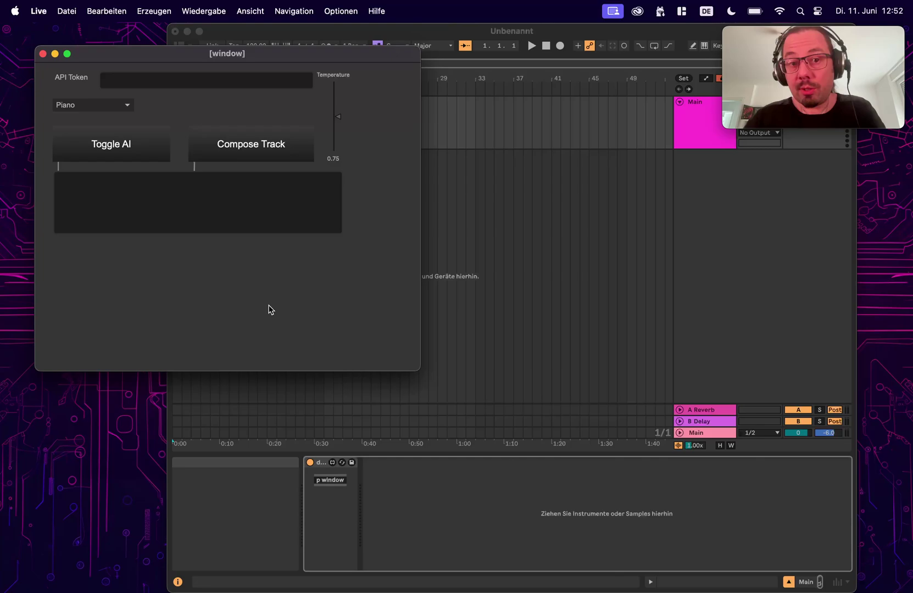
- Add three new MIDI tracks below the Main track
{"action": "left_click", "coordinate": [697, 202]}
{"action": "right_click", "coordinate": [697, 180]}
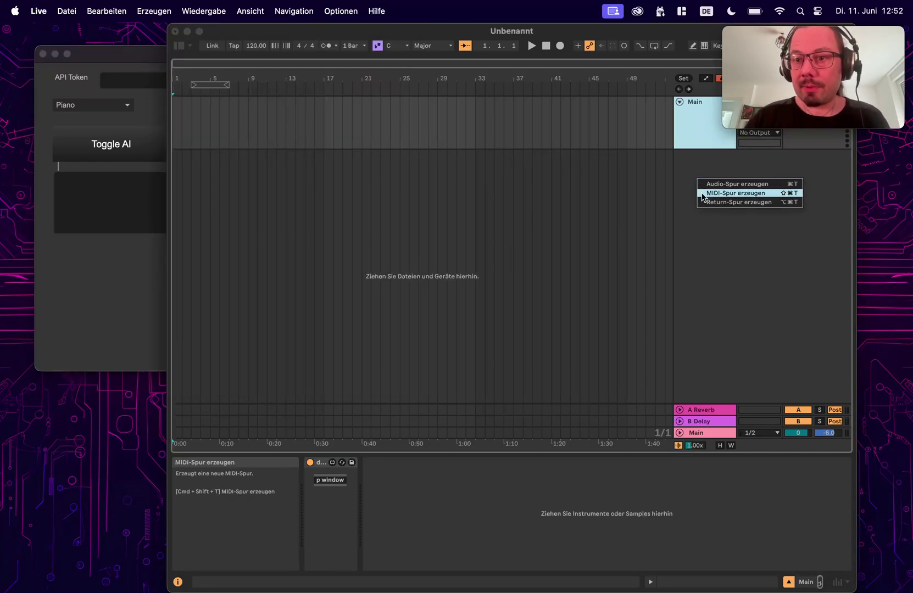
{"action": "left_click", "coordinate": [703, 193]}
{"action": "right_click", "coordinate": [713, 243]}
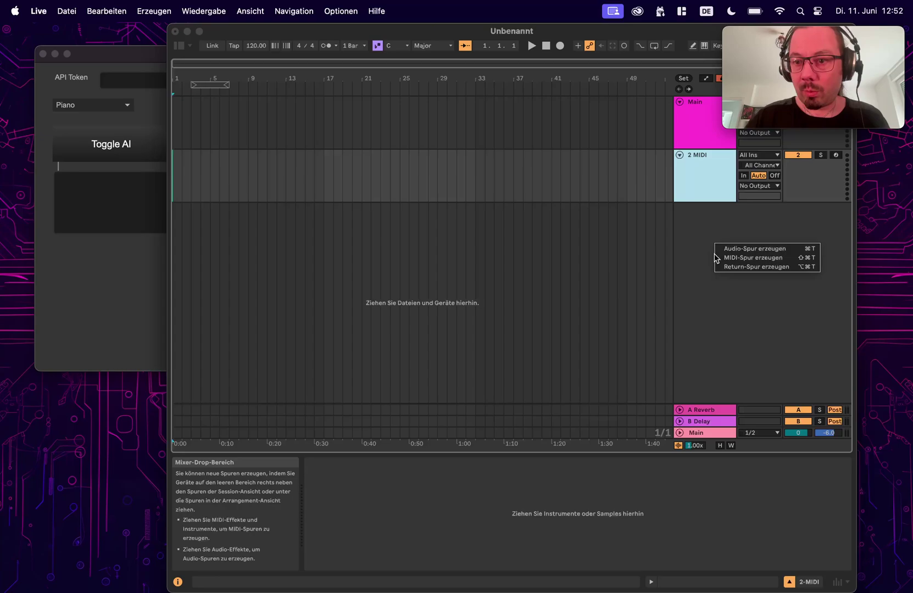
{"action": "left_click", "coordinate": [716, 256]}
{"action": "right_click", "coordinate": [705, 300]}
{"action": "left_click", "coordinate": [716, 316]}
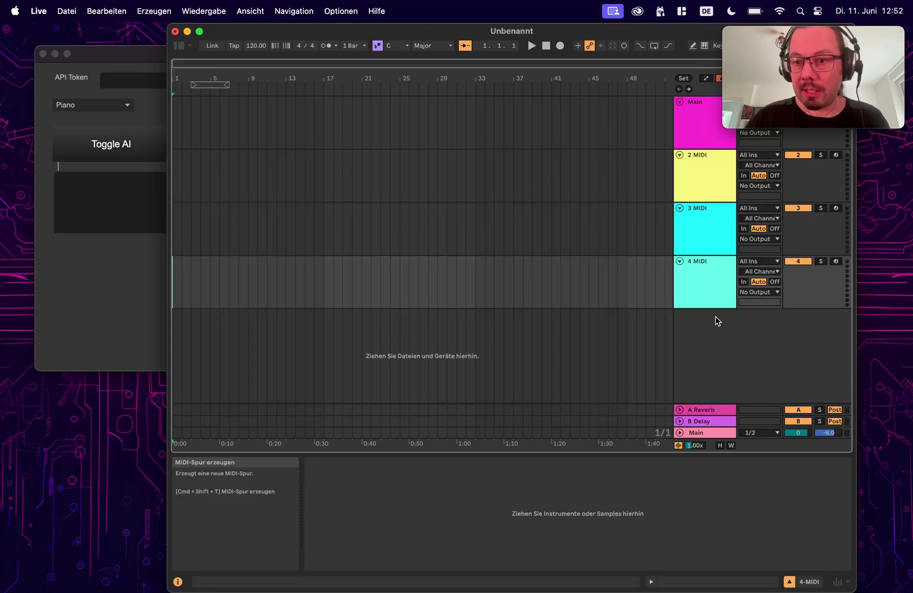
- Rename the three new tracks to Drums, Bass and Guitar
{"action": "left_click", "coordinate": [698, 155]}
{"action": "right_click", "coordinate": [699, 156]}
{"action": "left_click", "coordinate": [722, 204]}
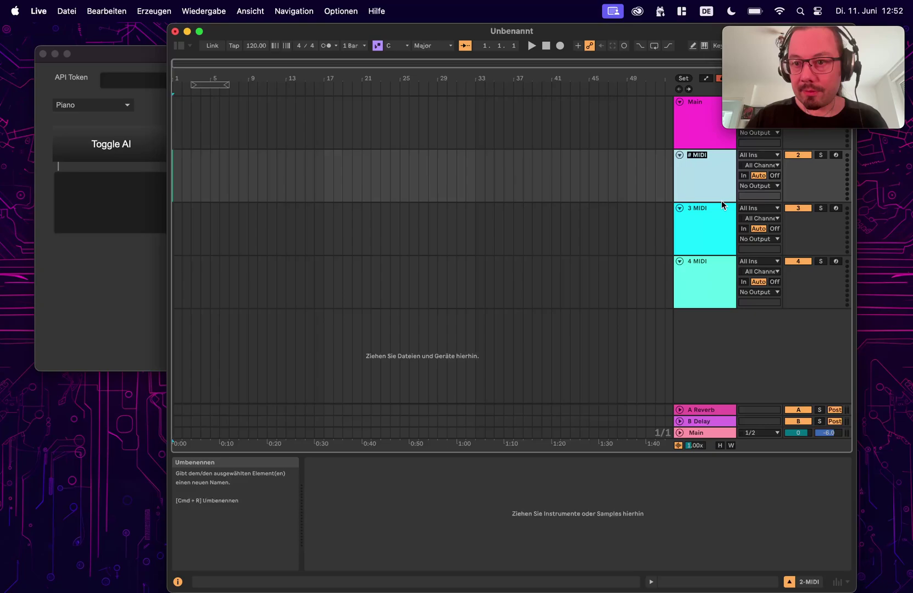
{"action": "type", "text": "Drums"}
{"action": "key", "text": "Return"}
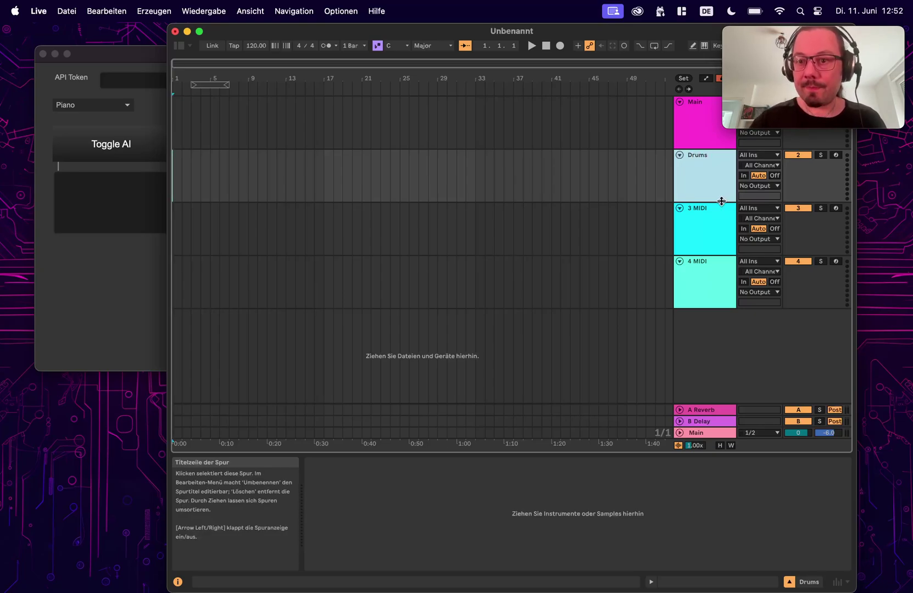
{"action": "right_click", "coordinate": [701, 213]}
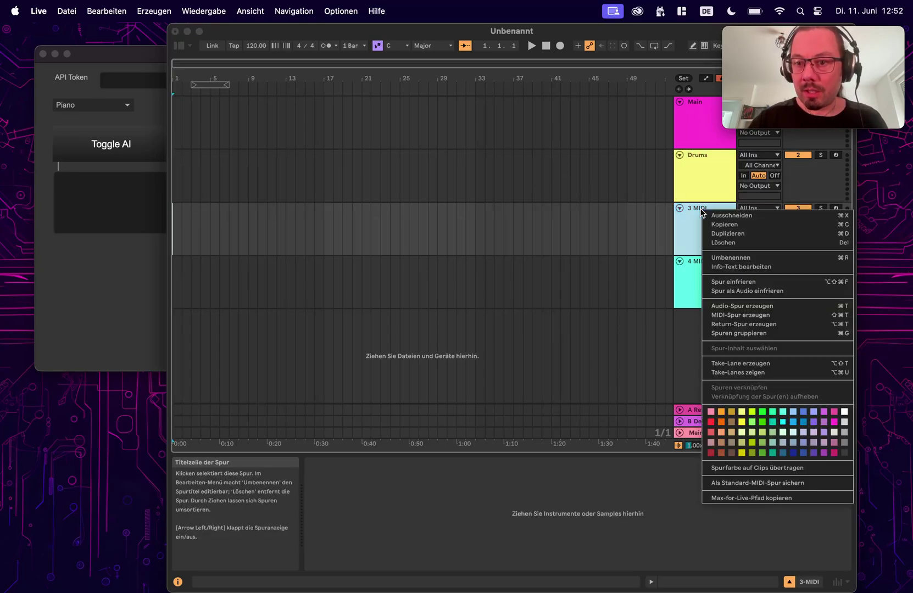
{"action": "left_click", "coordinate": [718, 259]}
{"action": "type", "text": "Bass"}
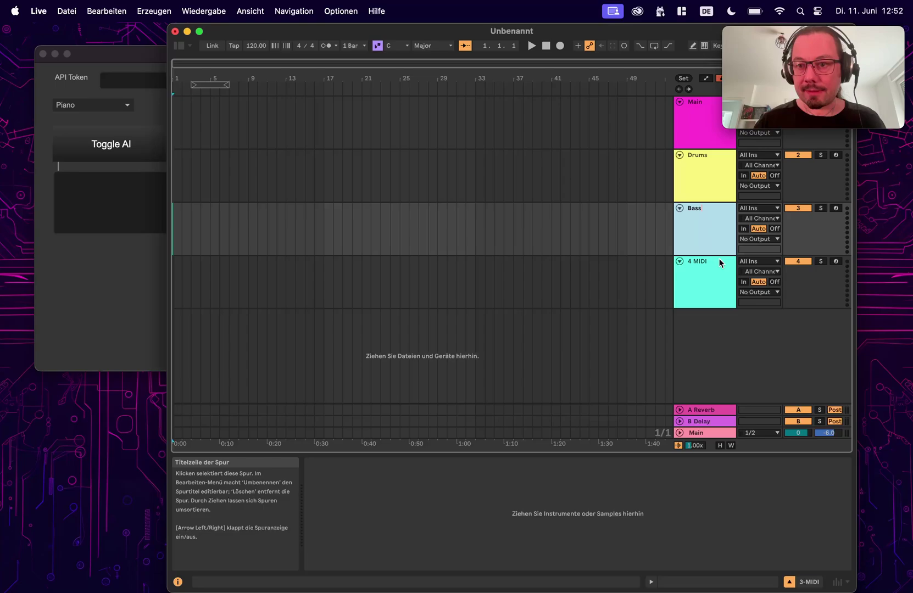
{"action": "key", "text": "Return"}
{"action": "right_click", "coordinate": [718, 263]}
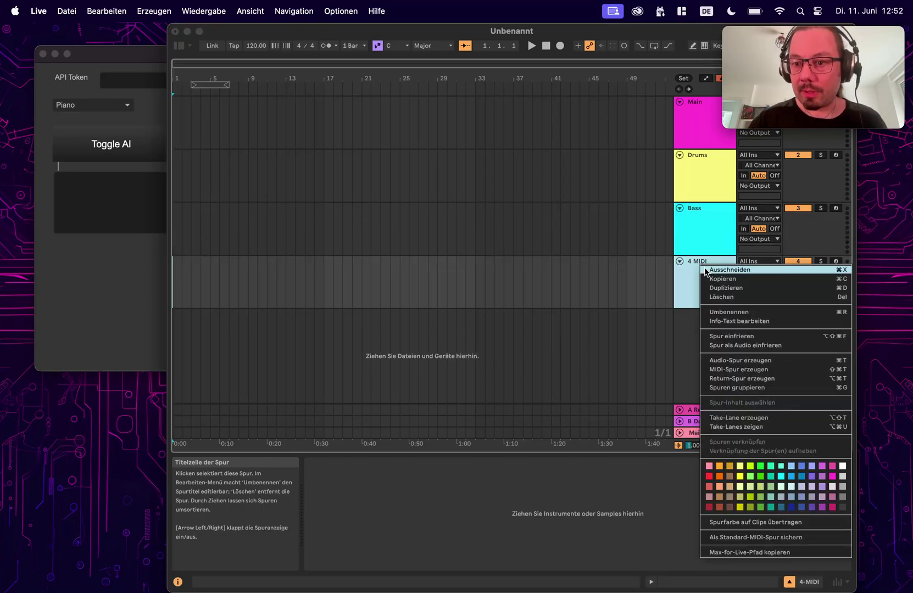
{"action": "left_click", "coordinate": [719, 315]}
{"action": "type", "text": "Guitar"}
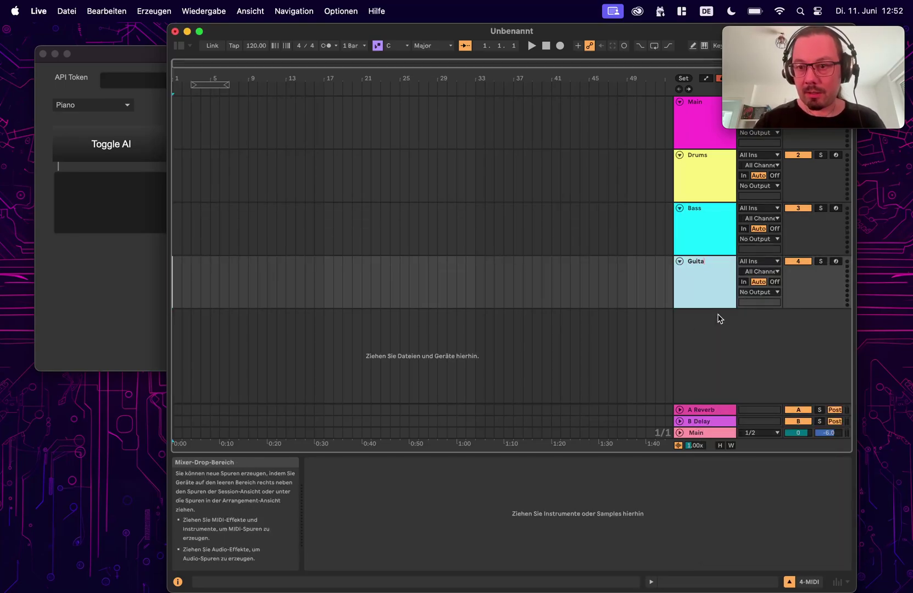
{"action": "key", "text": "Return"}
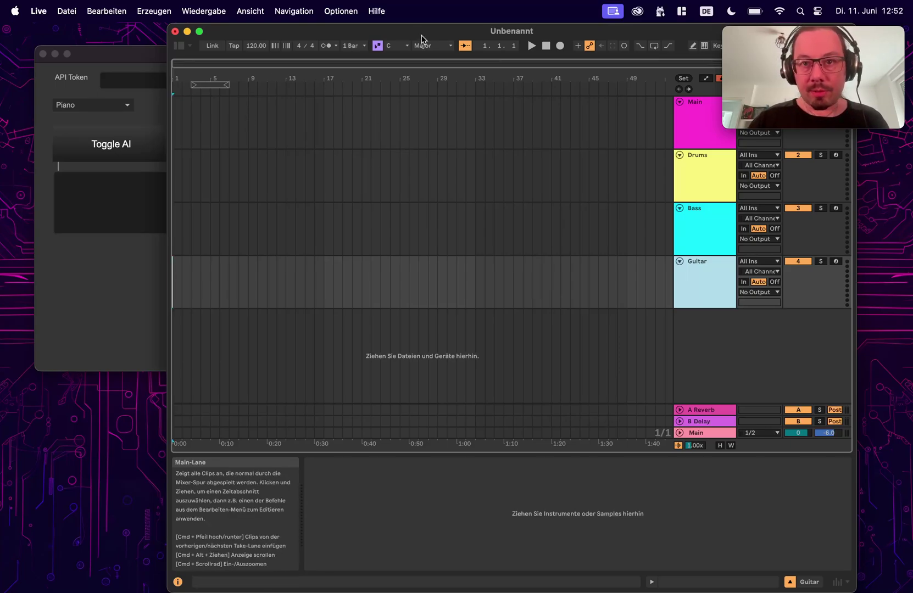
- Zoom the arrangement in on the first bars and enable looping over bars 3 to 7
{"action": "left_click", "coordinate": [758, 110]}
{"action": "left_click_drag", "start_coordinate": [758, 110], "coordinate": [774, 169]}
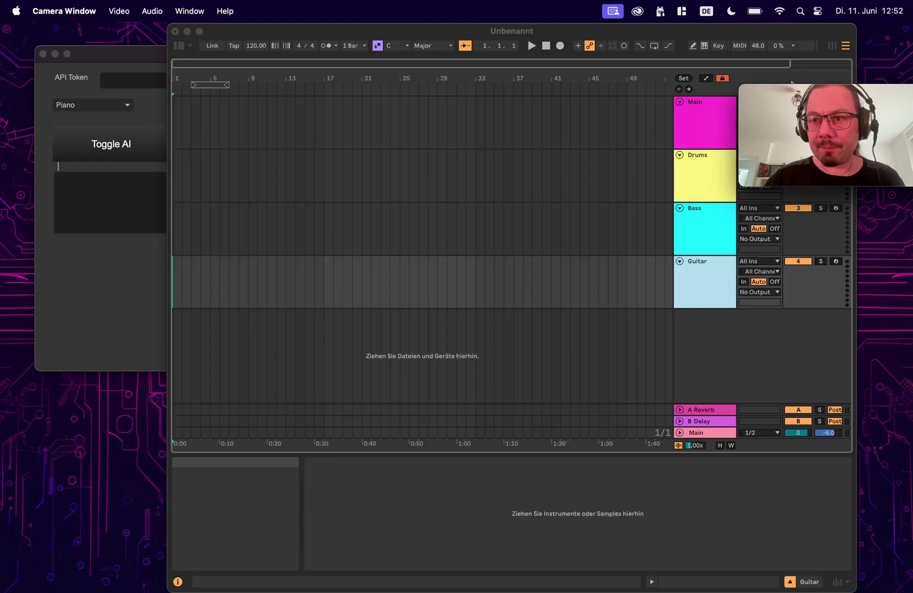
{"action": "left_click", "coordinate": [787, 64]}
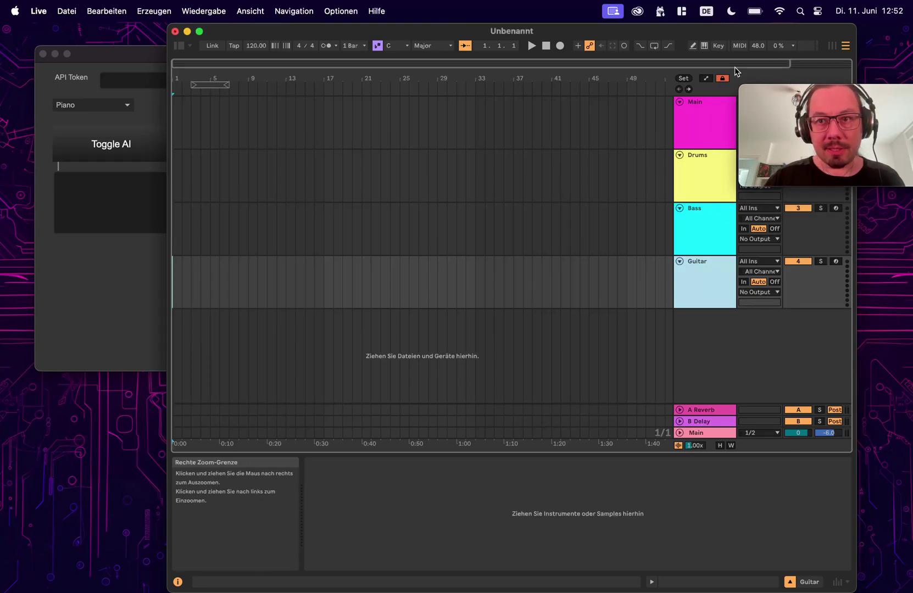
{"action": "left_click_drag", "start_coordinate": [792, 65], "coordinate": [302, 88]}
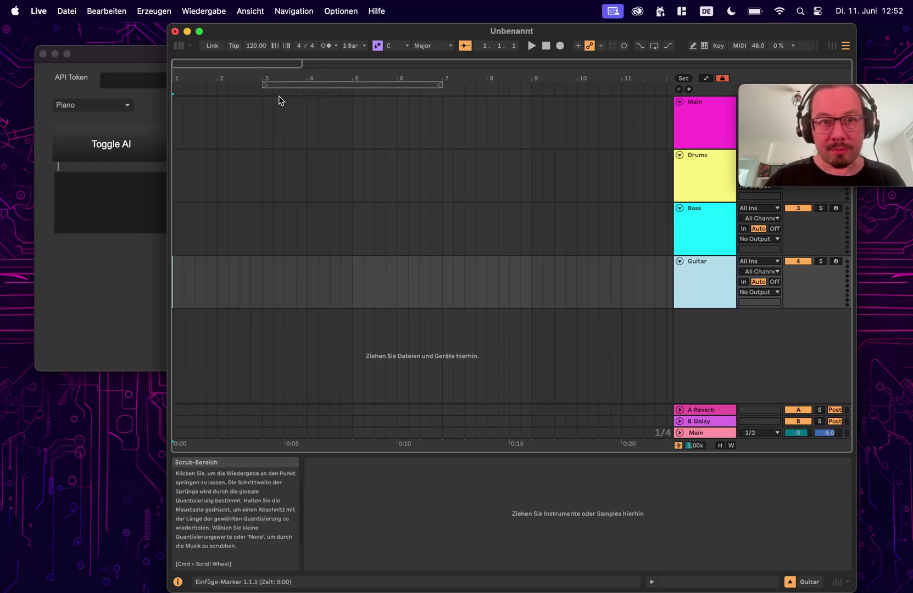
{"action": "left_click", "coordinate": [654, 45]}
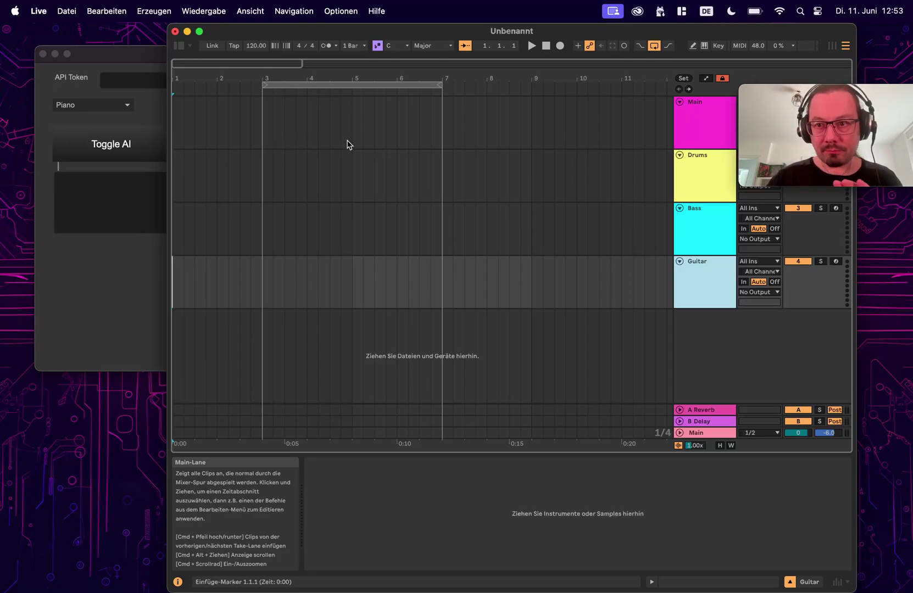
- Select the Drums track and enter the API token in the AI composer window, keeping Piano as instrument
{"action": "left_click", "coordinate": [695, 165]}
{"action": "left_click", "coordinate": [138, 249]}
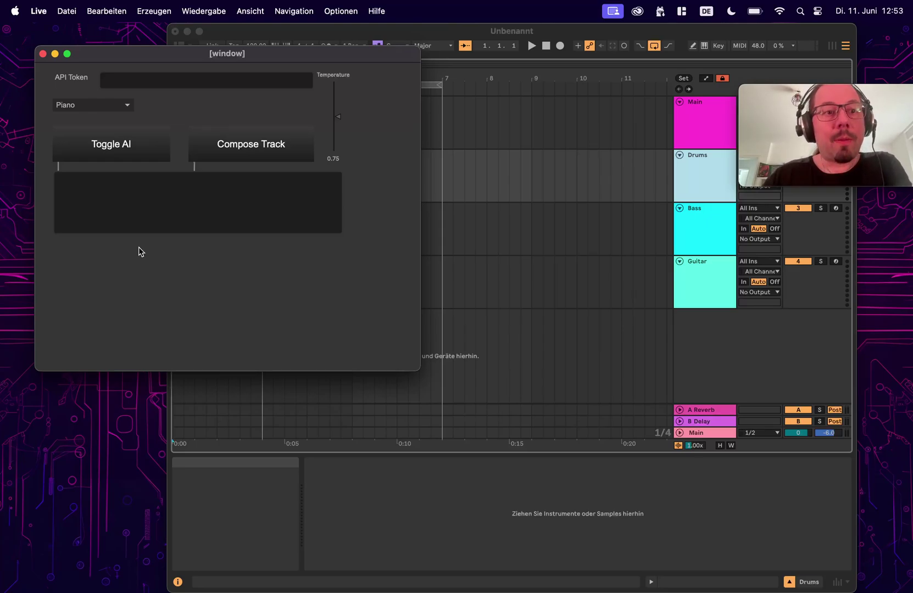
{"action": "left_click", "coordinate": [151, 80]}
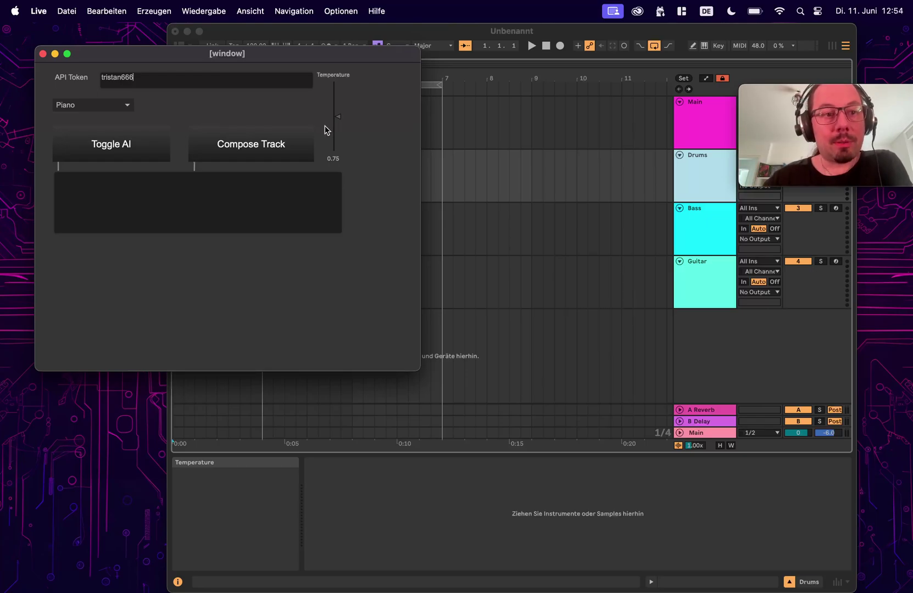
{"action": "left_click", "coordinate": [88, 105]}
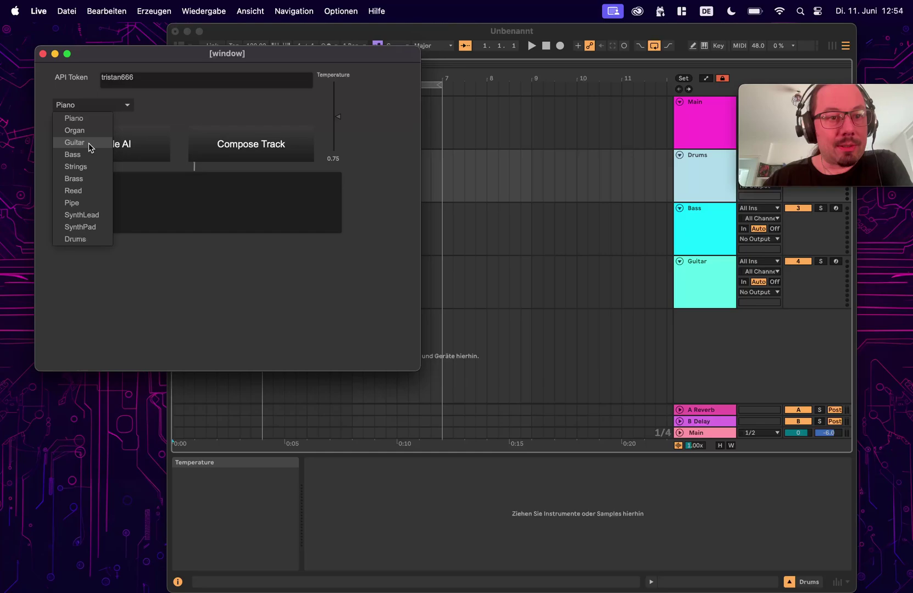
{"action": "left_click", "coordinate": [197, 108]}
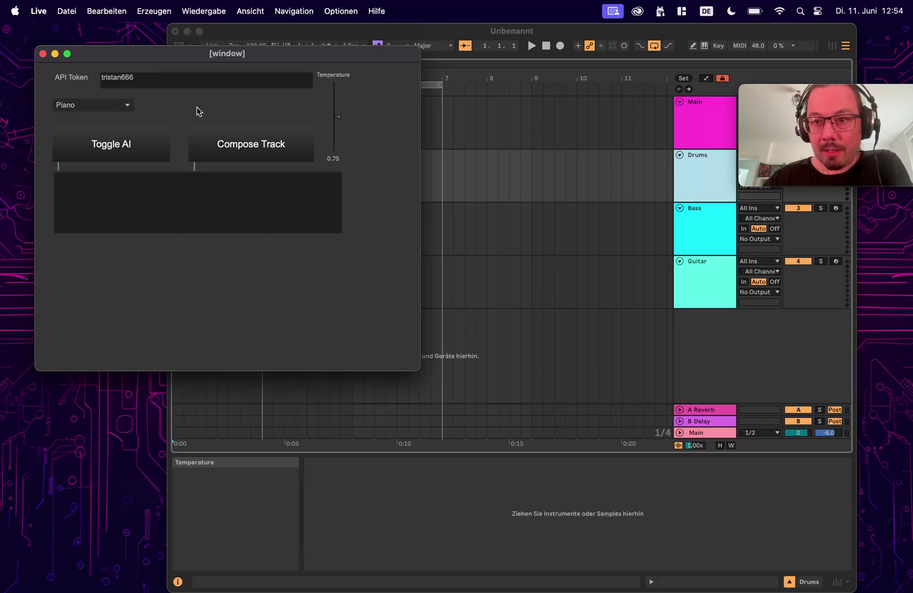
- Set the AI composer's instrument to Drums and enable Toggle AI, labelling the track Drums | AI:Drums
{"action": "left_click", "coordinate": [694, 173]}
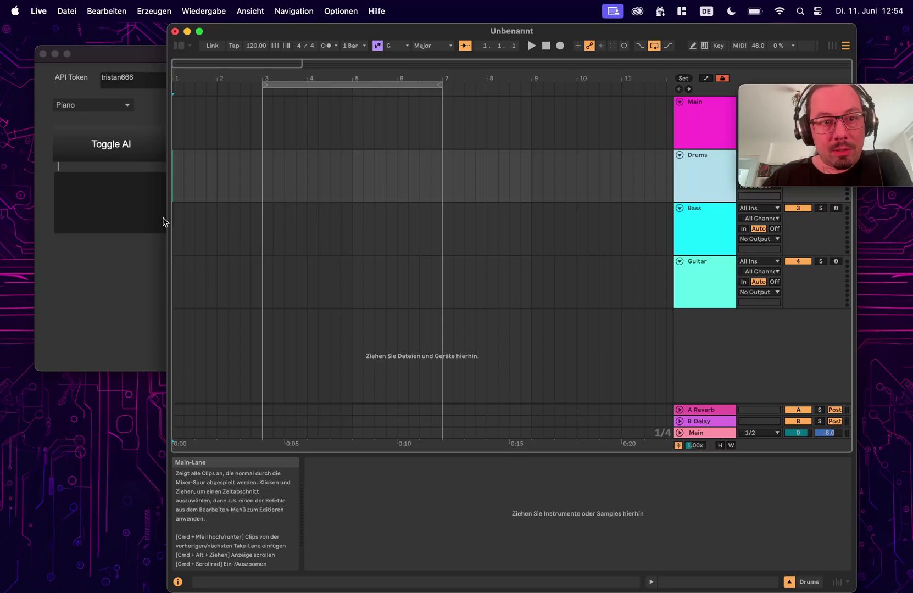
{"action": "left_click_drag", "start_coordinate": [167, 218], "coordinate": [352, 201]}
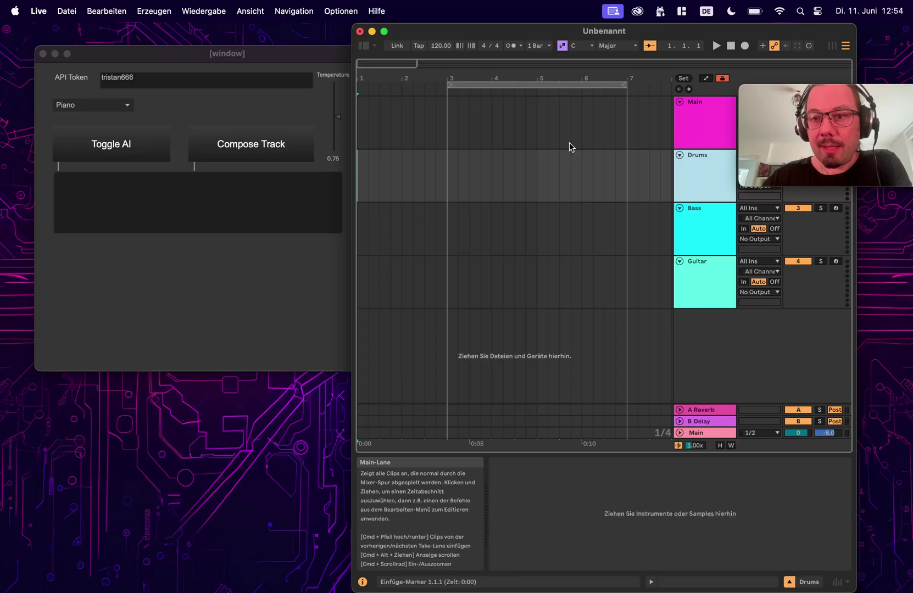
{"action": "left_click", "coordinate": [96, 105]}
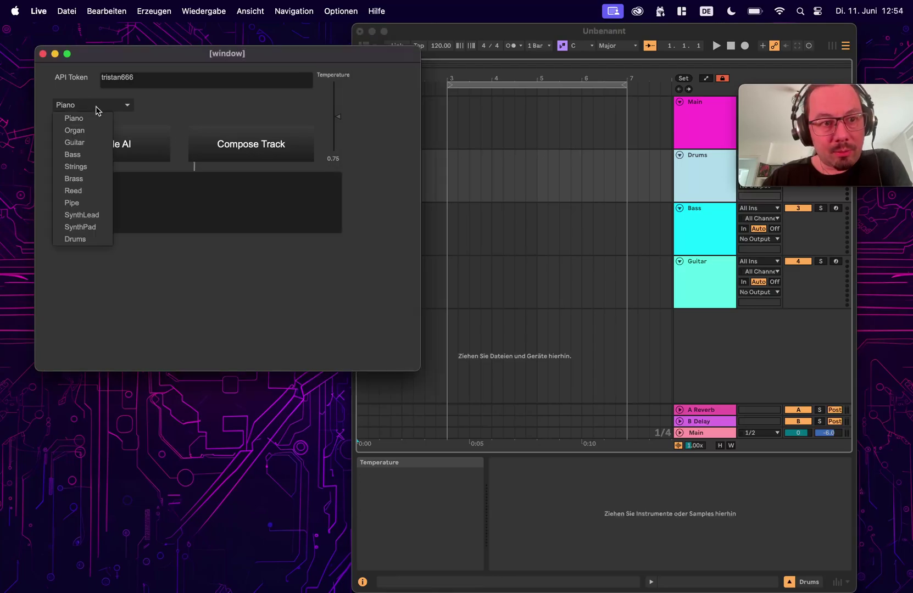
{"action": "left_click", "coordinate": [90, 245]}
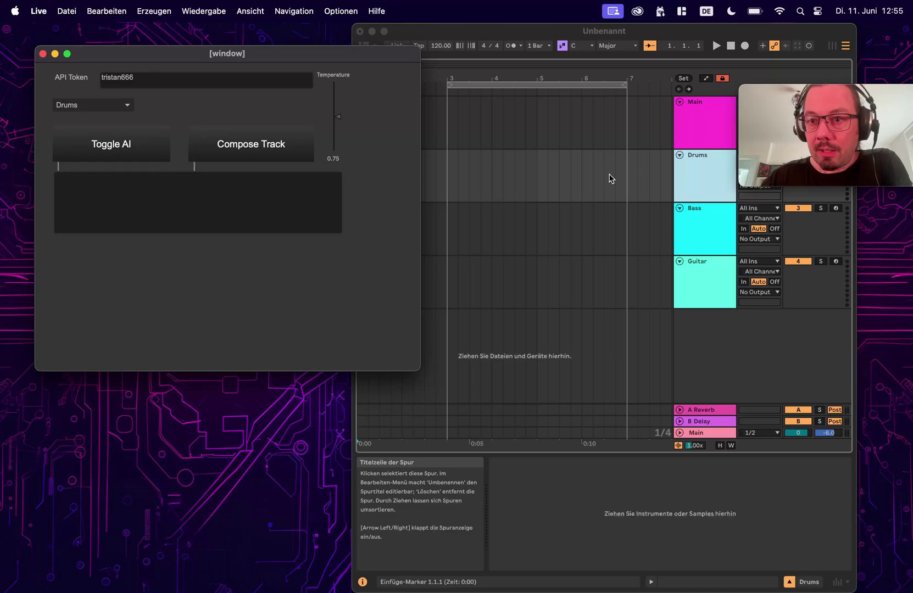
{"action": "left_click", "coordinate": [136, 152]}
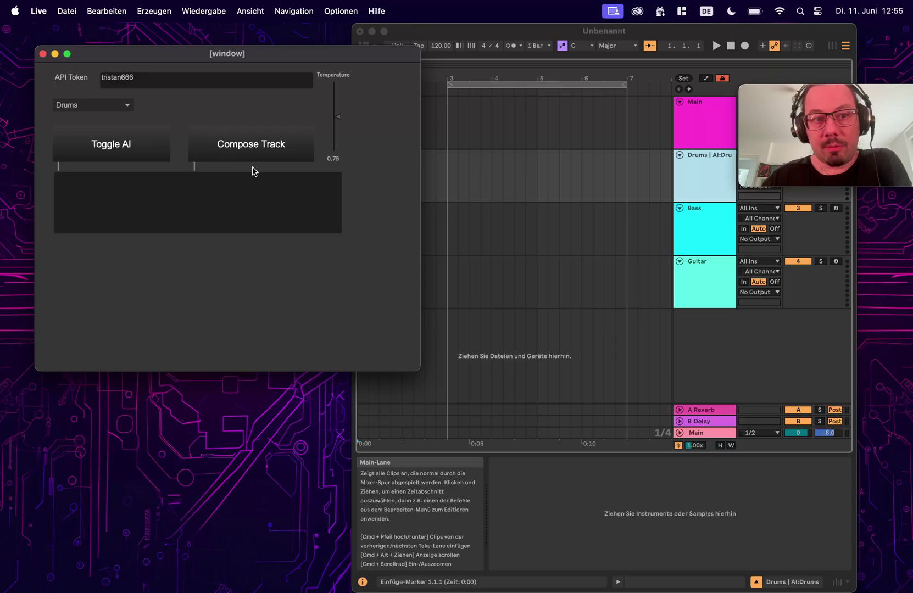
- Toggle AI off and on, then compose a drum clip across bars 3 to 7
{"action": "left_click", "coordinate": [126, 148]}
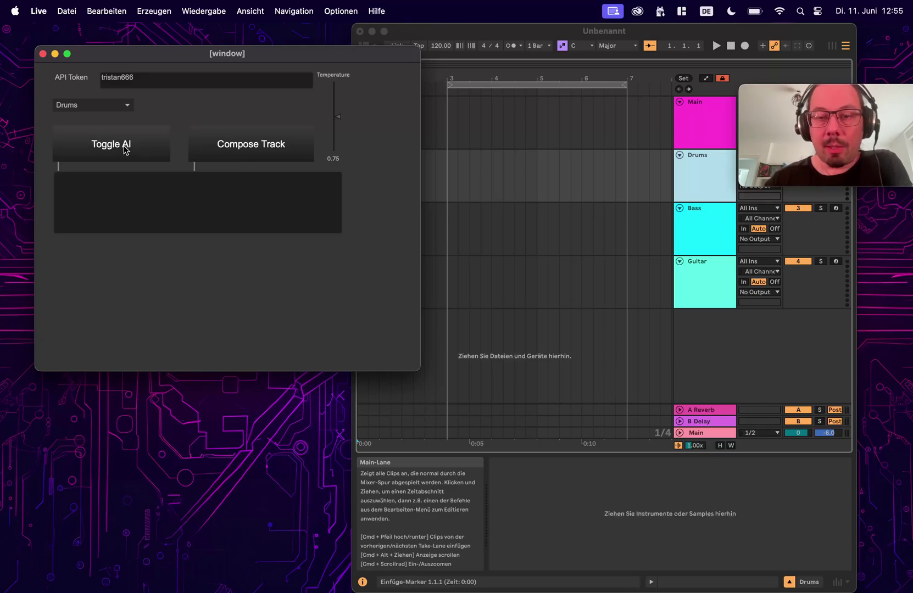
{"action": "left_click", "coordinate": [126, 148]}
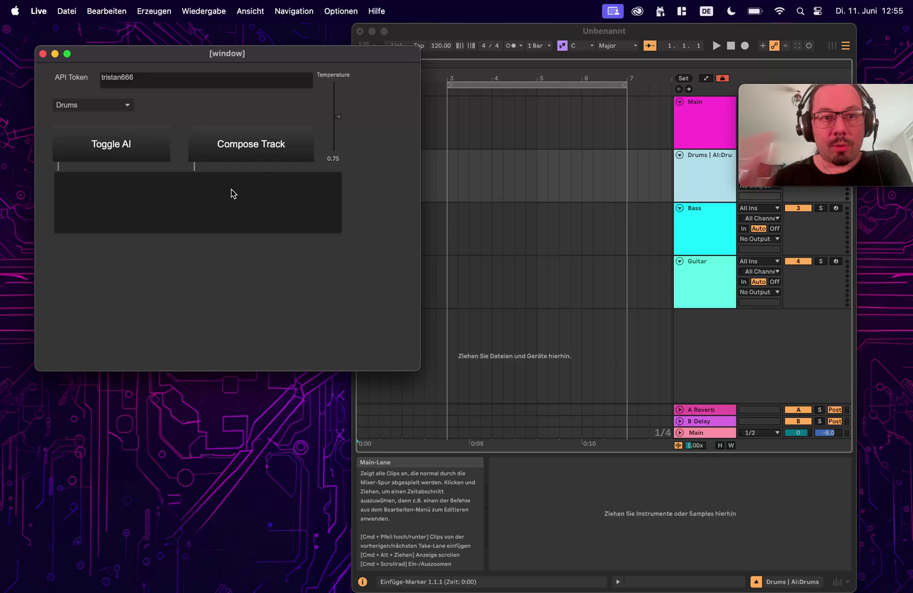
{"action": "left_click", "coordinate": [250, 152]}
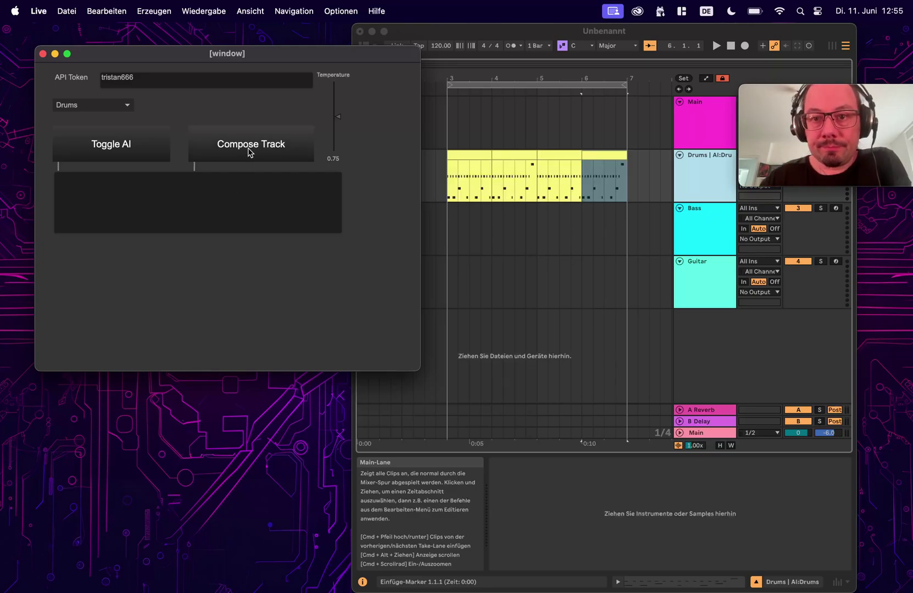
{"action": "left_click", "coordinate": [511, 38]}
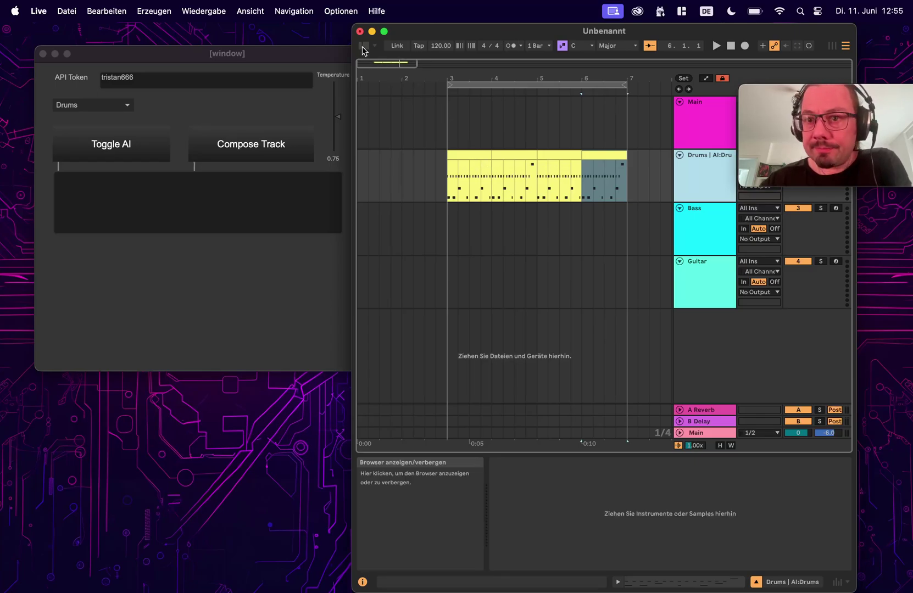
- Start playback and load Ugritone's Drums Against Humanity onto the Drums track, then hide the browser
{"action": "key", "text": "space"}
{"action": "left_click", "coordinate": [363, 47]}
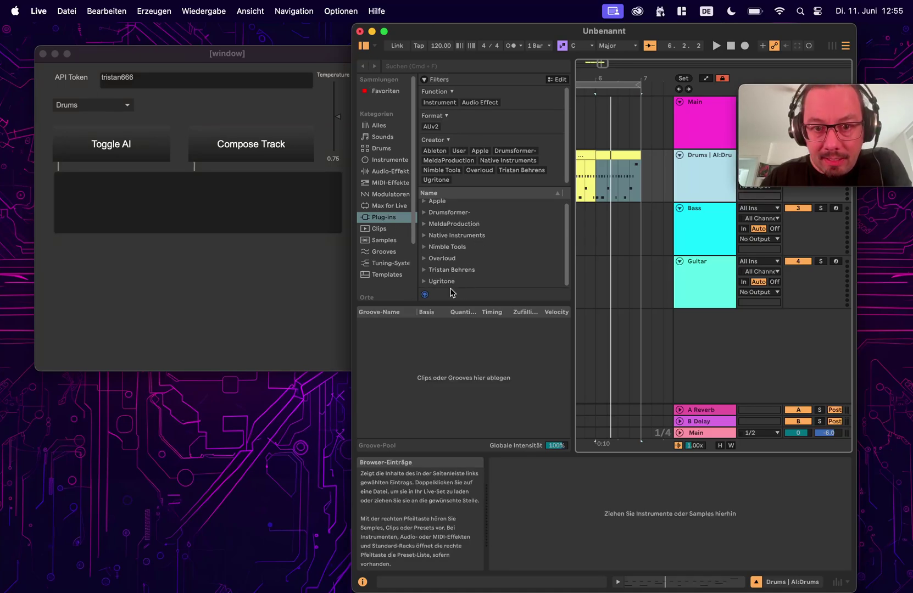
{"action": "left_click", "coordinate": [425, 283]}
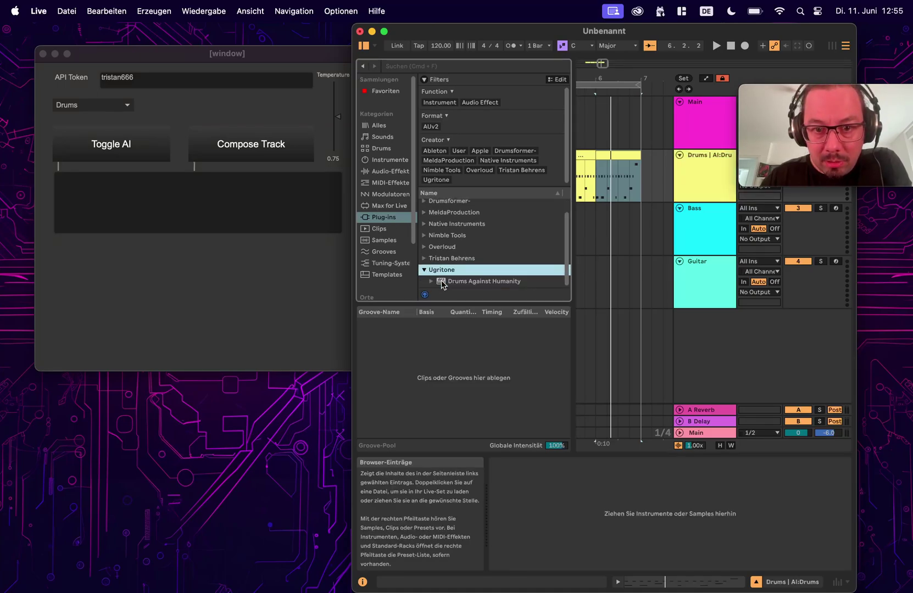
{"action": "left_click_drag", "start_coordinate": [444, 281], "coordinate": [697, 181]}
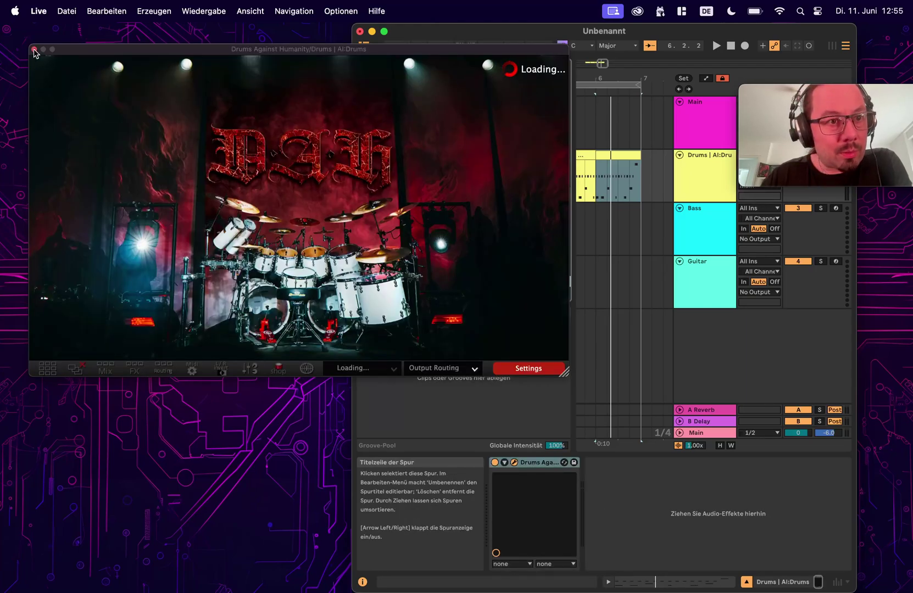
{"action": "left_click", "coordinate": [33, 49]}
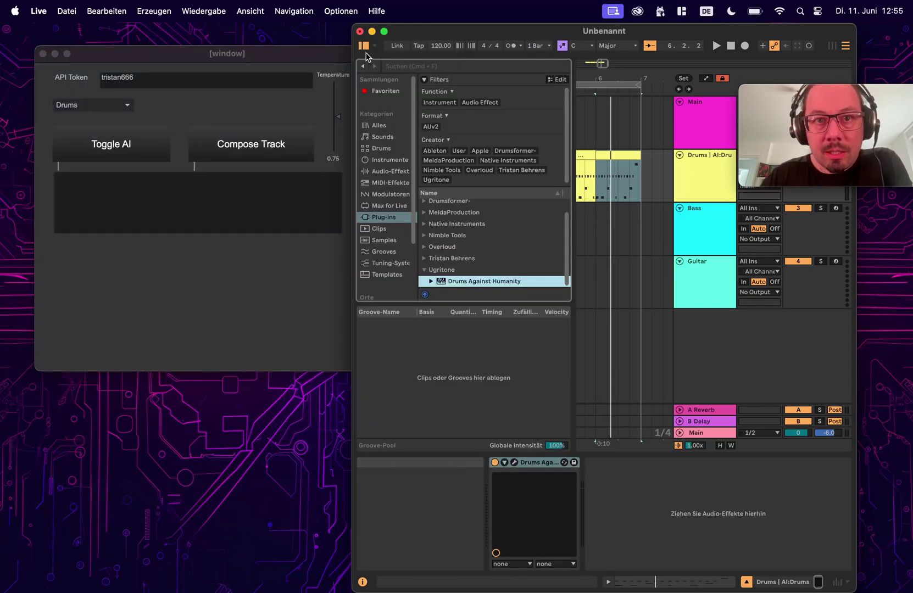
{"action": "left_click", "coordinate": [363, 47]}
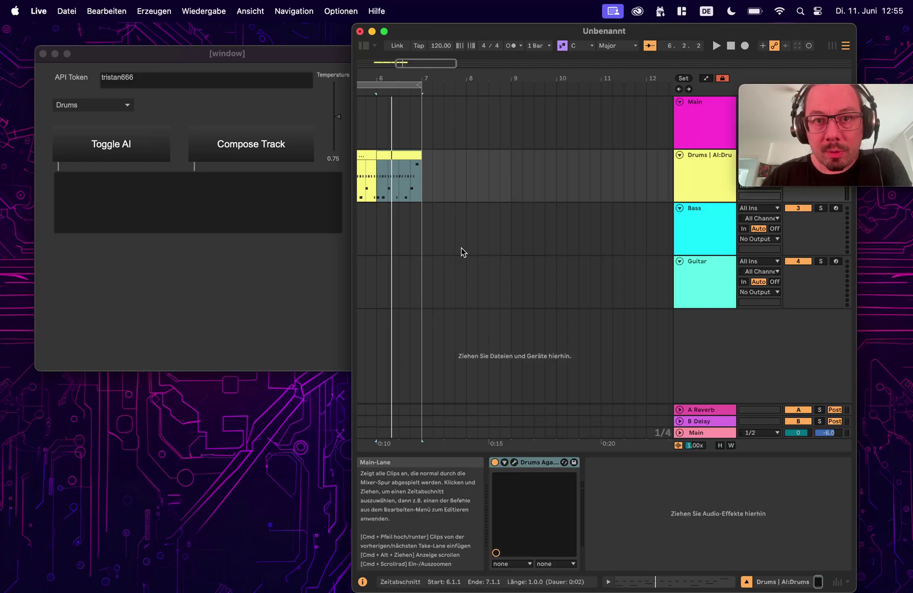
{"action": "key", "text": "space"}
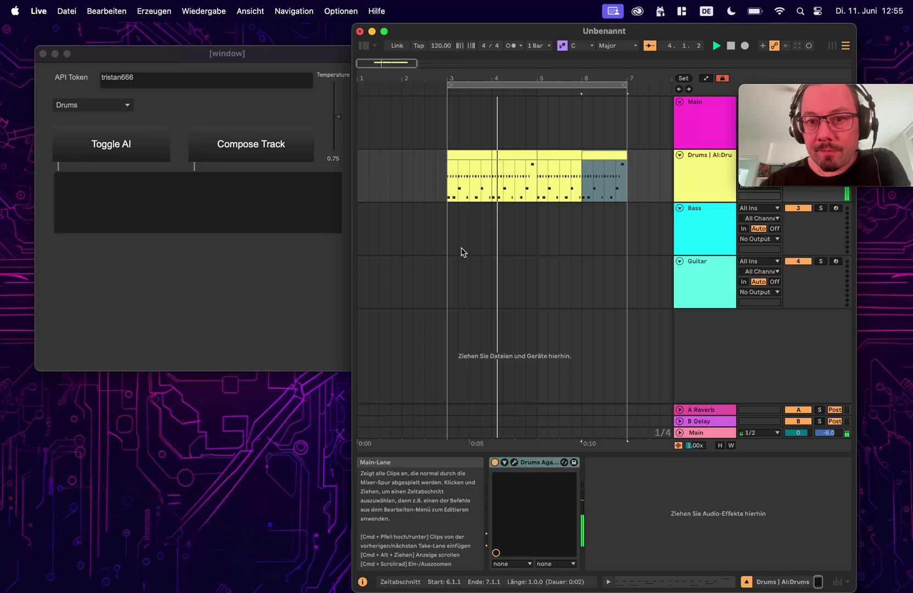
{"action": "key", "text": "space"}
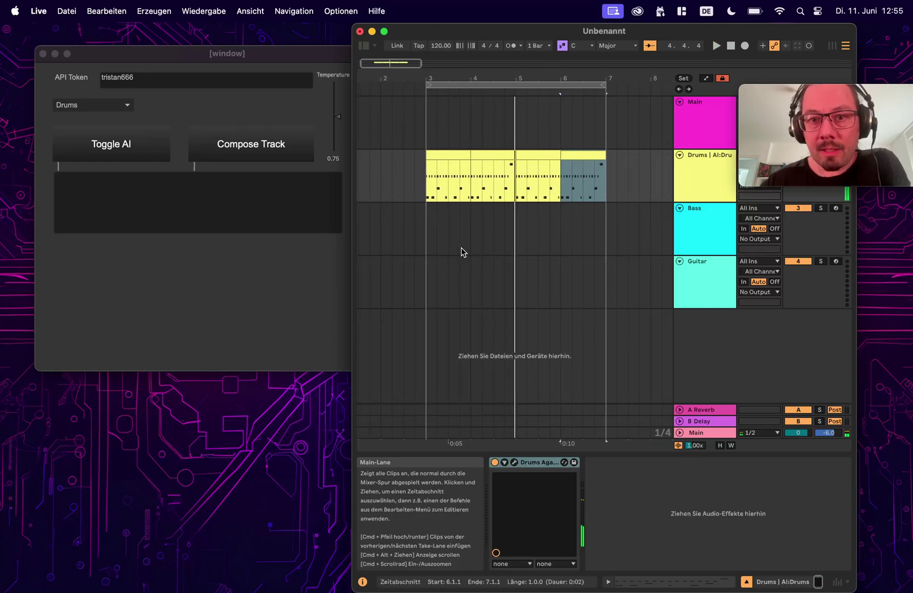
{"action": "left_click", "coordinate": [291, 144]}
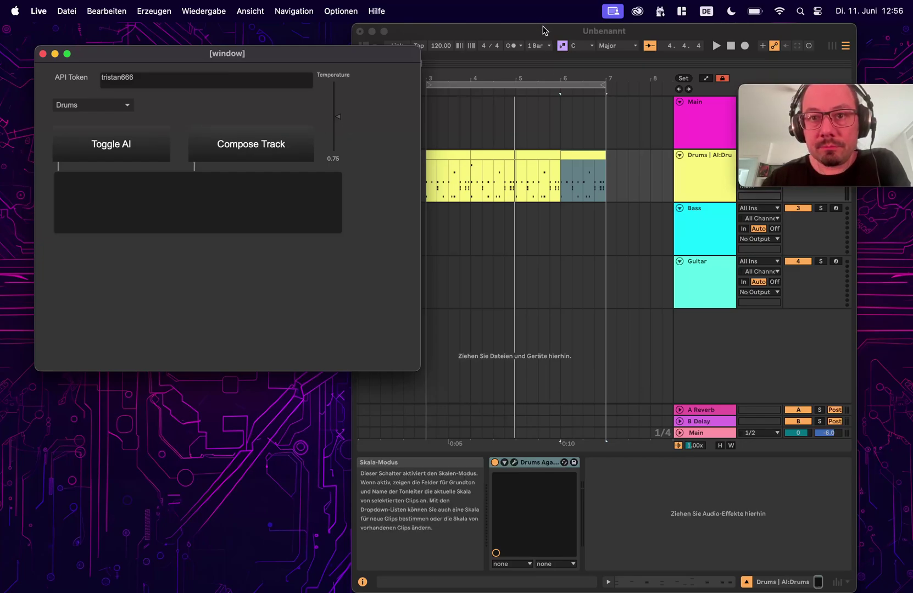
{"action": "left_click", "coordinate": [544, 31]}
{"action": "key", "text": "space"}
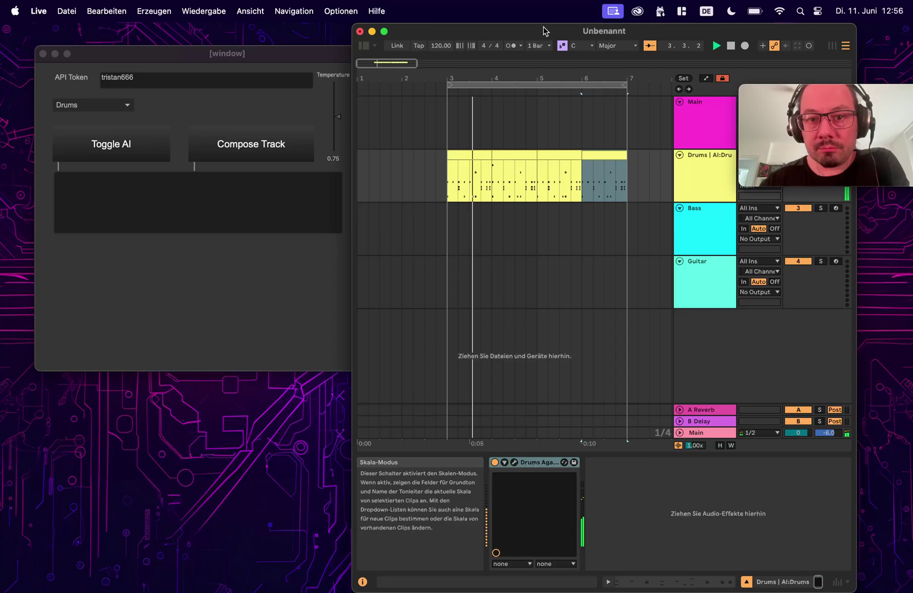
{"action": "key", "text": "space"}
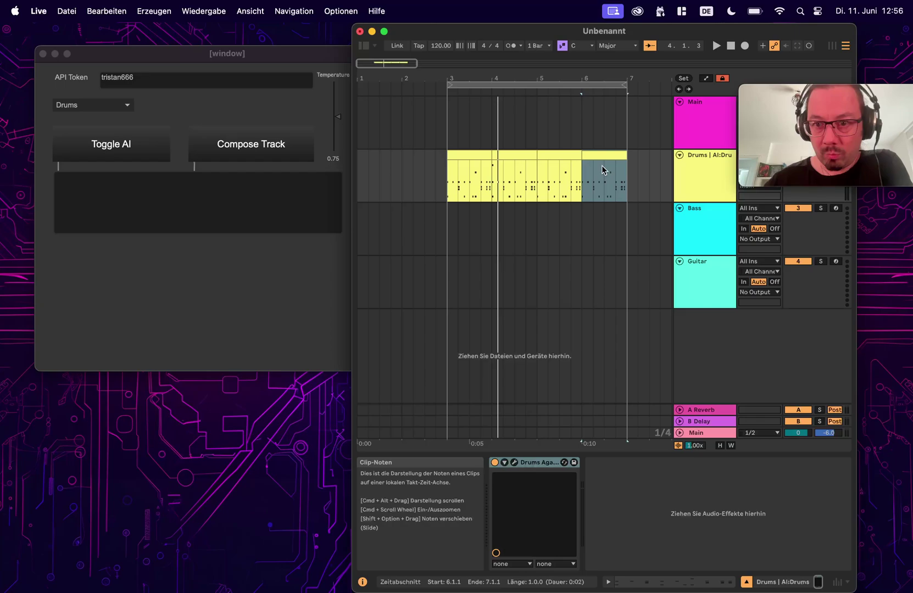
- Select the Bass track, set the composer to Bass, enable Toggle AI and compose a bass clip
{"action": "left_click", "coordinate": [715, 229]}
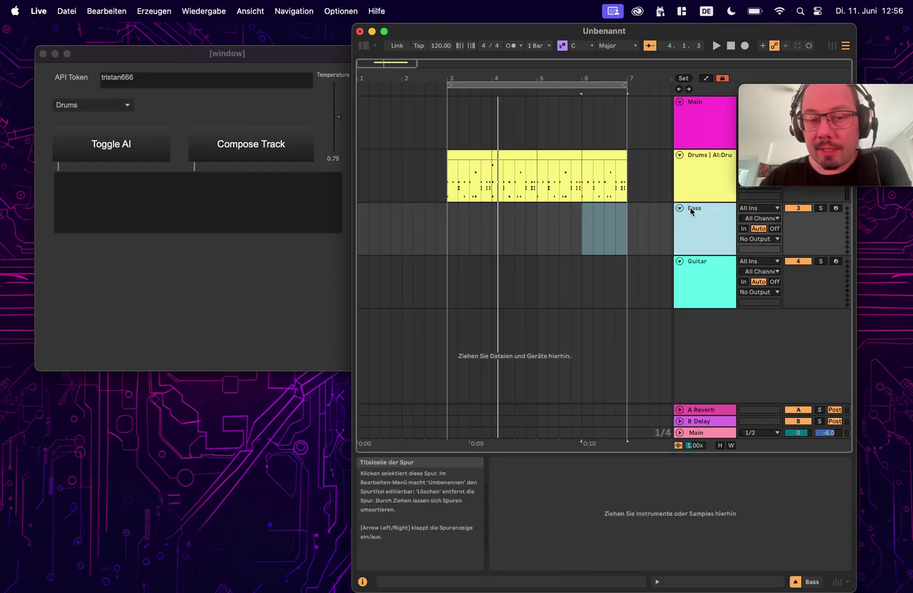
{"action": "left_click", "coordinate": [97, 106]}
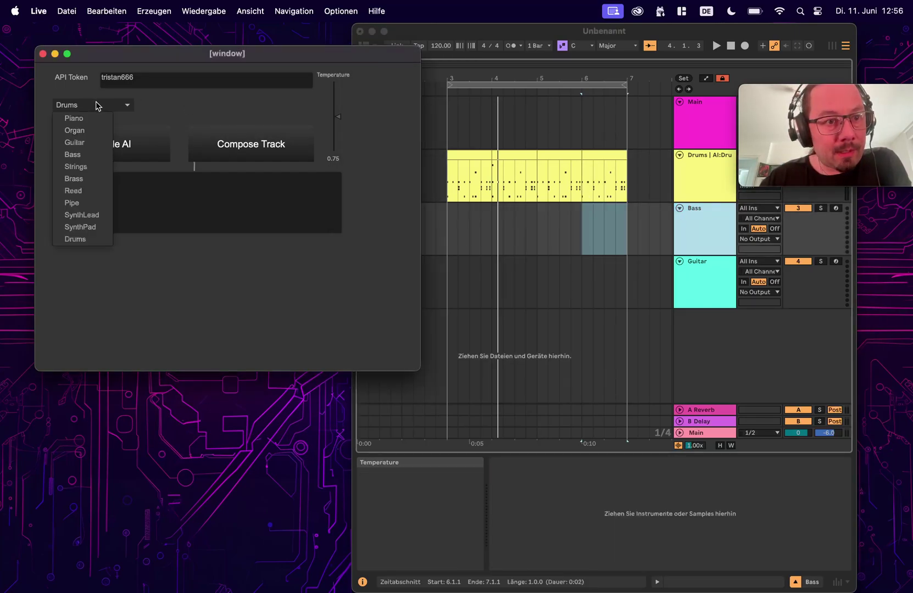
{"action": "left_click", "coordinate": [91, 155]}
{"action": "left_click", "coordinate": [124, 152]}
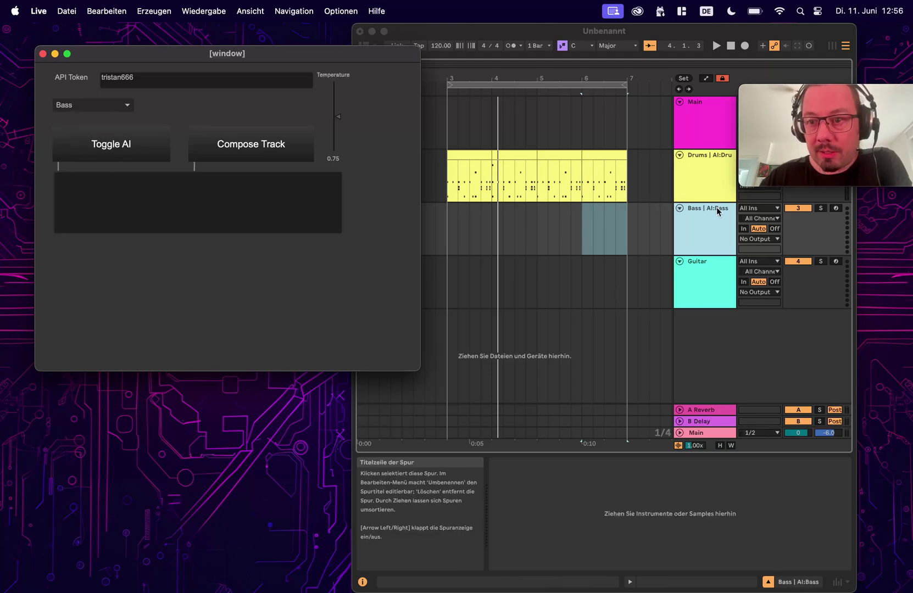
{"action": "left_click", "coordinate": [261, 152]}
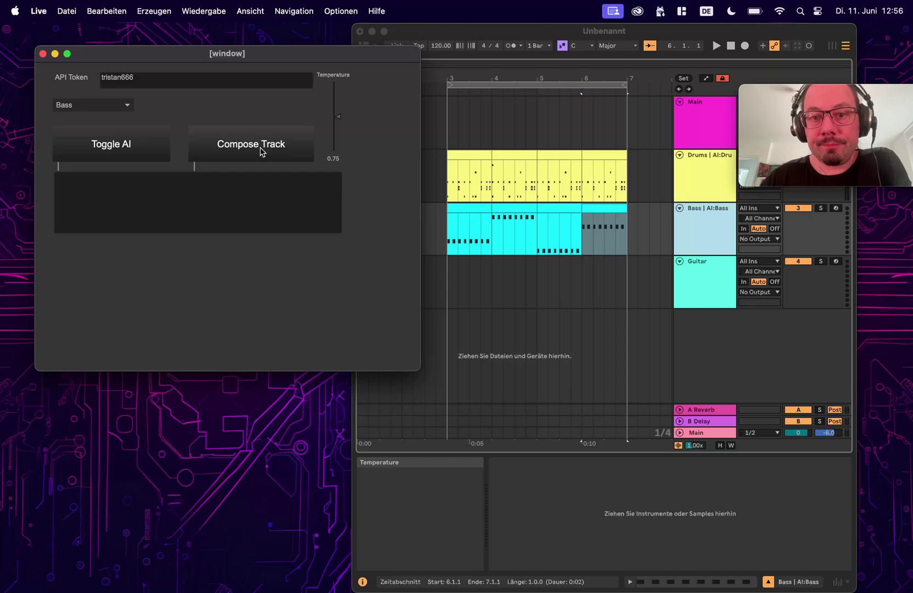
{"action": "left_click", "coordinate": [490, 35]}
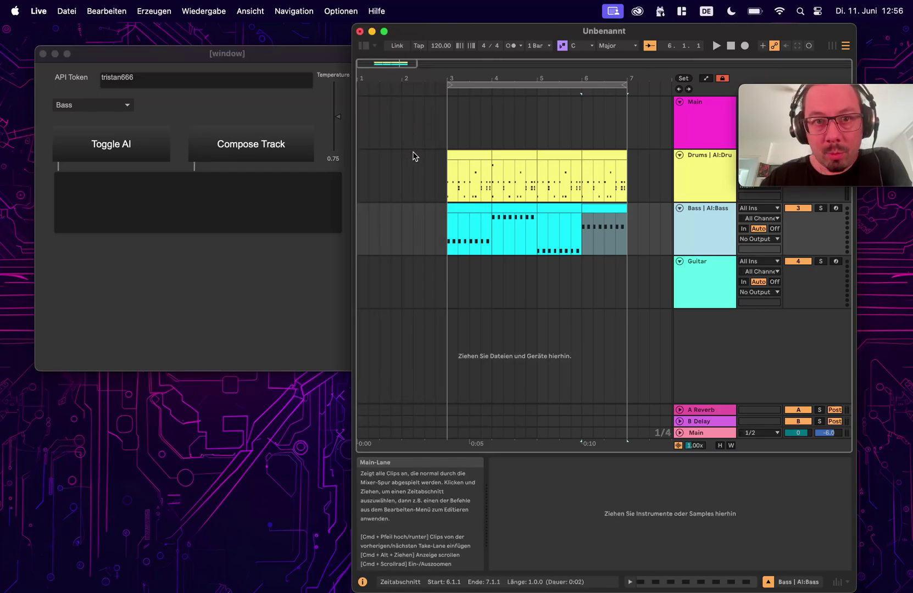
- Load Apple's DLSMusicDevice from Plug-ins onto the Bass track, then hide the browser and close its window
{"action": "left_click", "coordinate": [363, 46]}
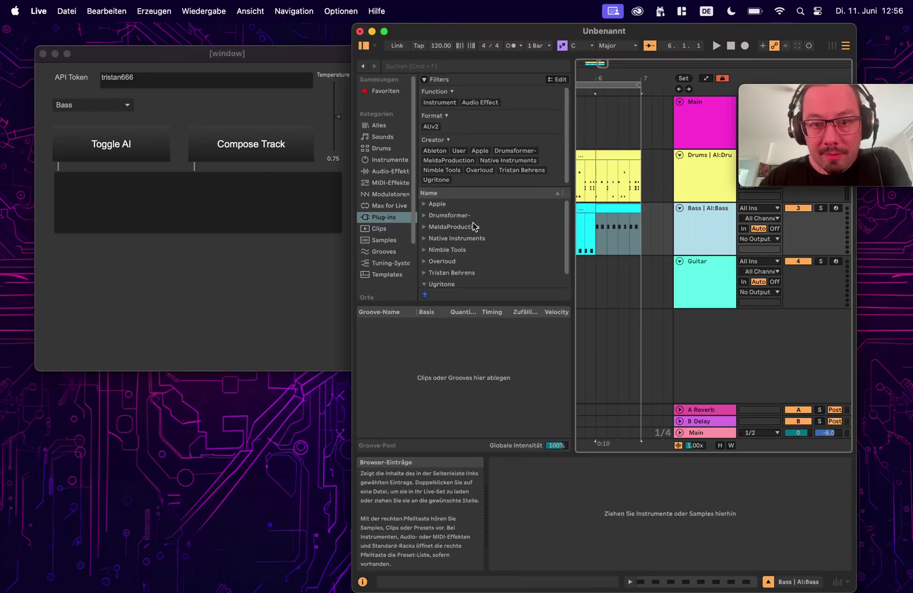
{"action": "left_click", "coordinate": [424, 204]}
{"action": "scroll", "coordinate": [494, 259], "scroll_direction": "down", "scroll_amount": 5}
{"action": "scroll", "coordinate": [494, 260], "scroll_direction": "down", "scroll_amount": 5}
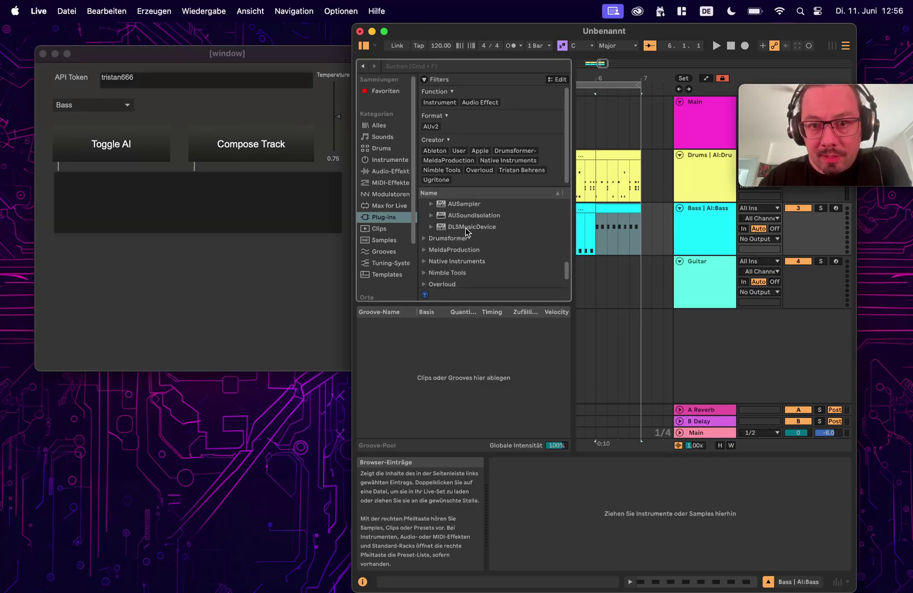
{"action": "left_click", "coordinate": [467, 228]}
{"action": "double_click", "coordinate": [467, 228]}
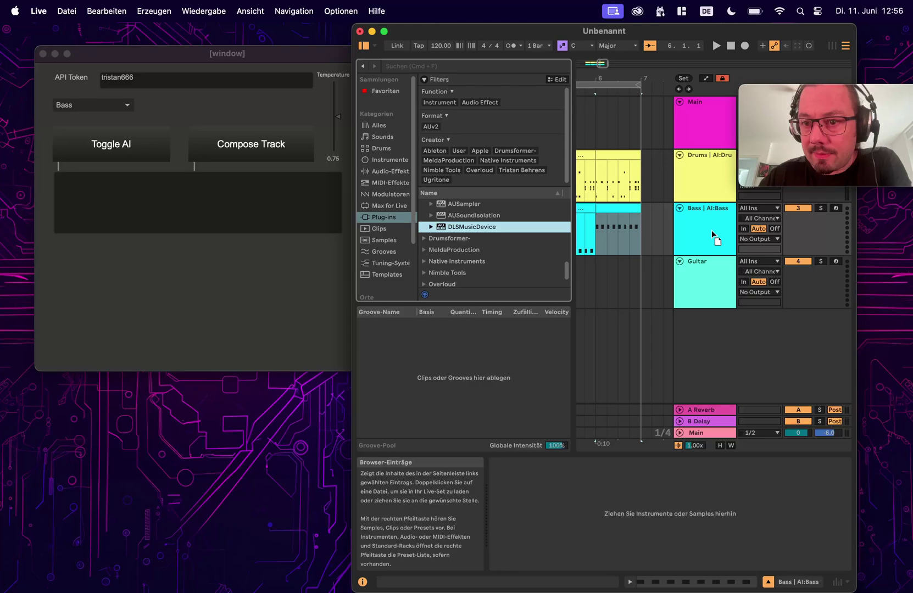
{"action": "left_click", "coordinate": [364, 46]}
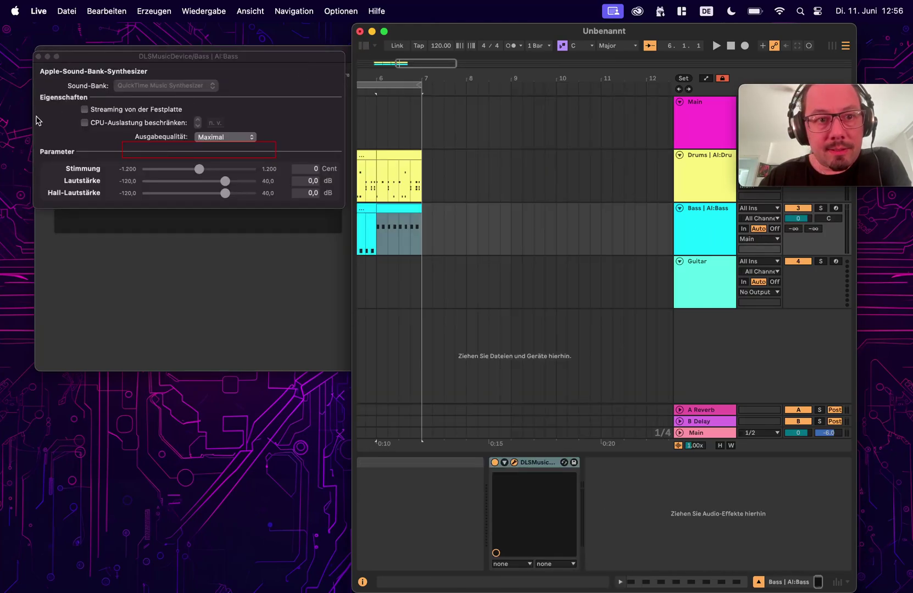
{"action": "left_click", "coordinate": [38, 56]}
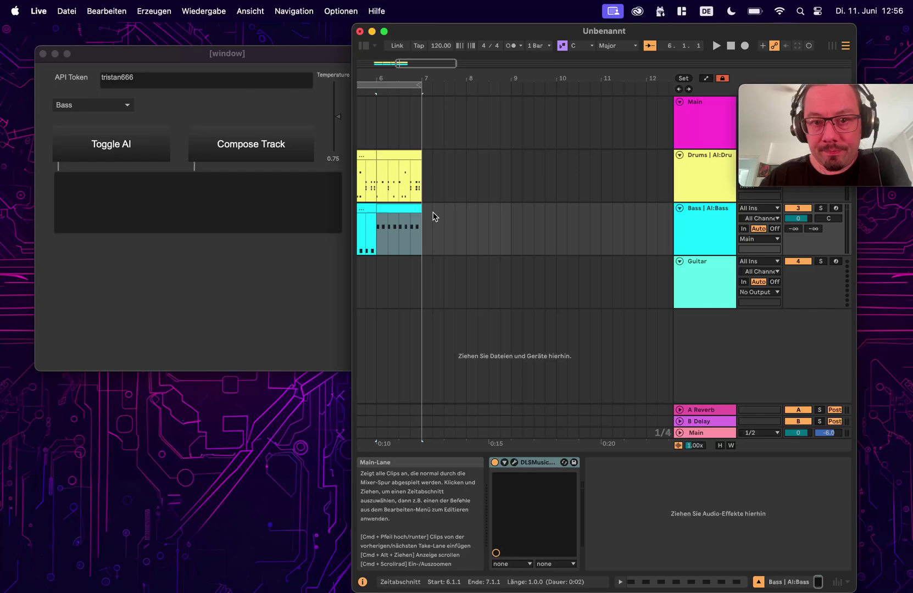
- Recompose the bass part with Compose Track, audition it with the drums, then stop playback
{"action": "key", "text": "space"}
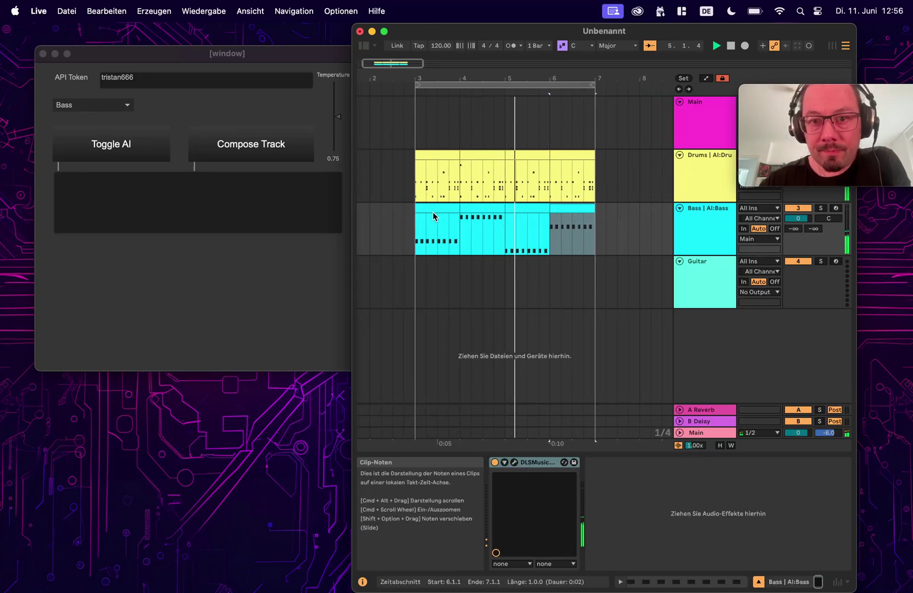
{"action": "left_click", "coordinate": [260, 150]}
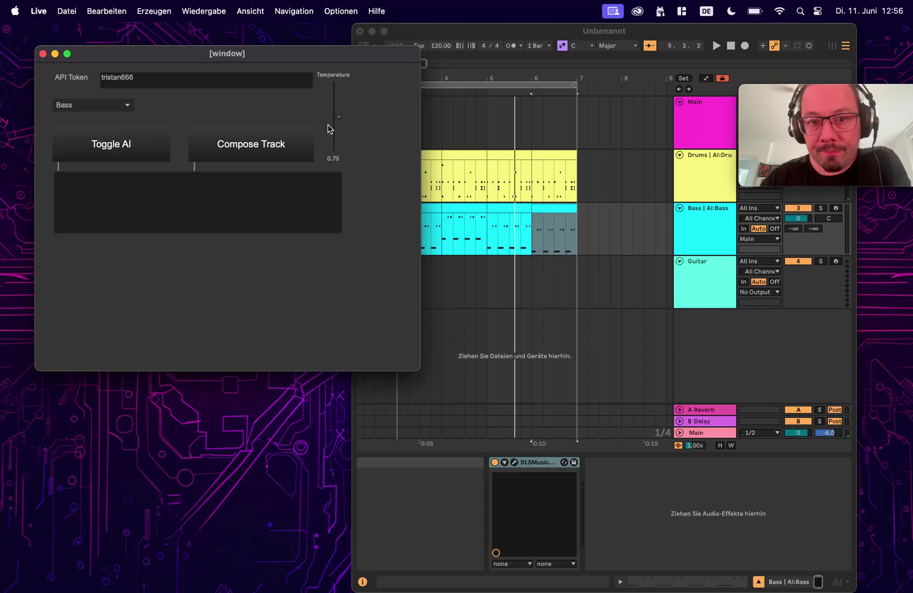
{"action": "left_click", "coordinate": [456, 36]}
{"action": "key", "text": "space"}
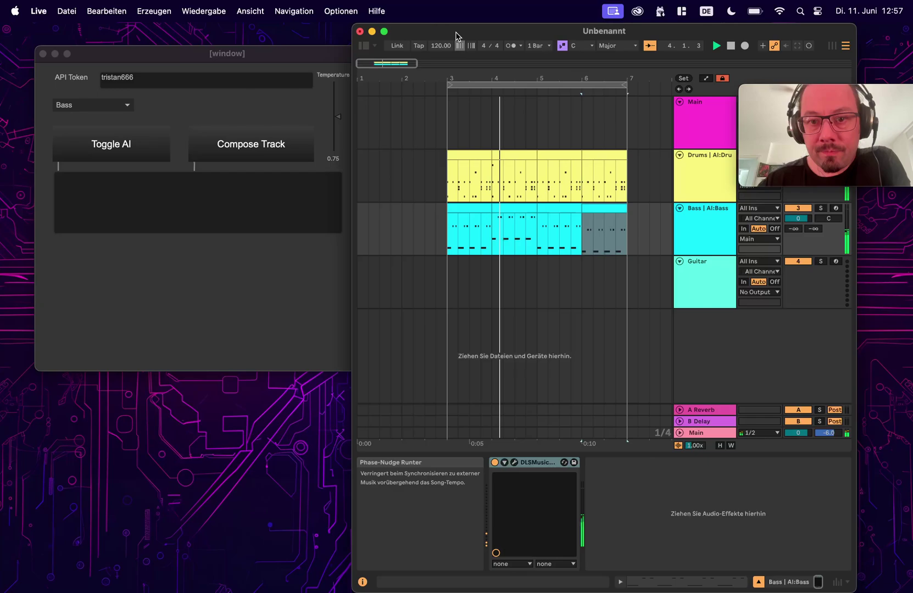
{"action": "key", "text": "space"}
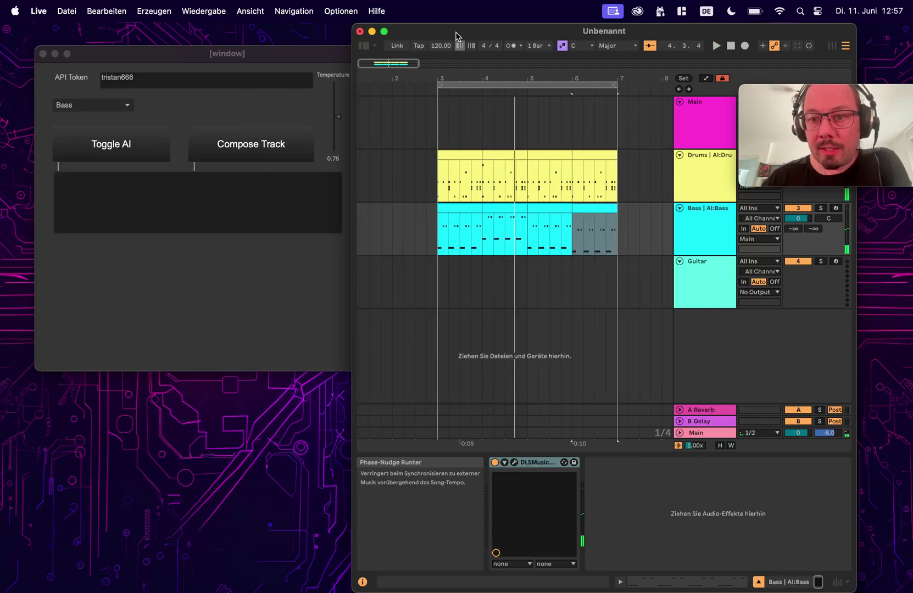
- Select the Guitar track, choose Guitar as the composer's instrument and link the AI to it
{"action": "left_click", "coordinate": [705, 267]}
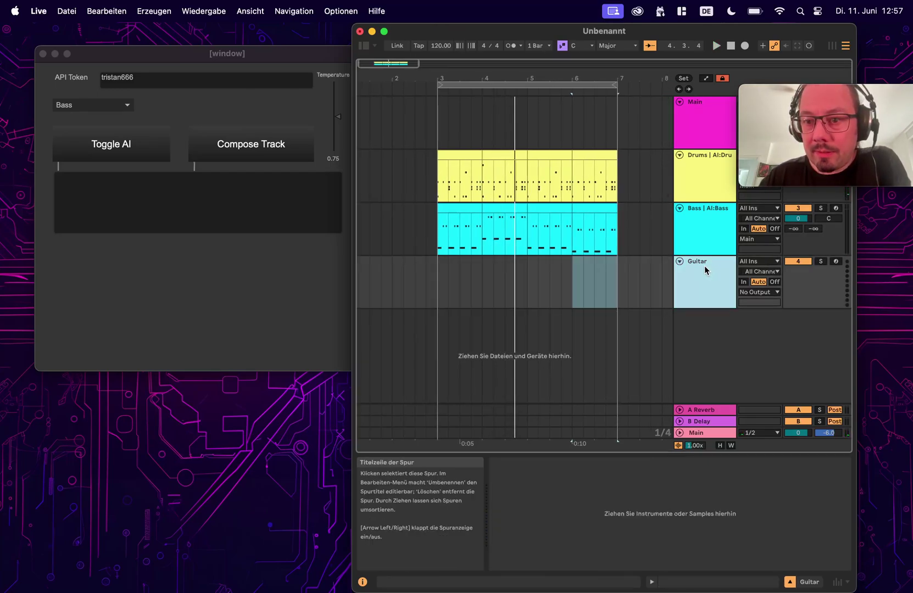
{"action": "left_click", "coordinate": [89, 105]}
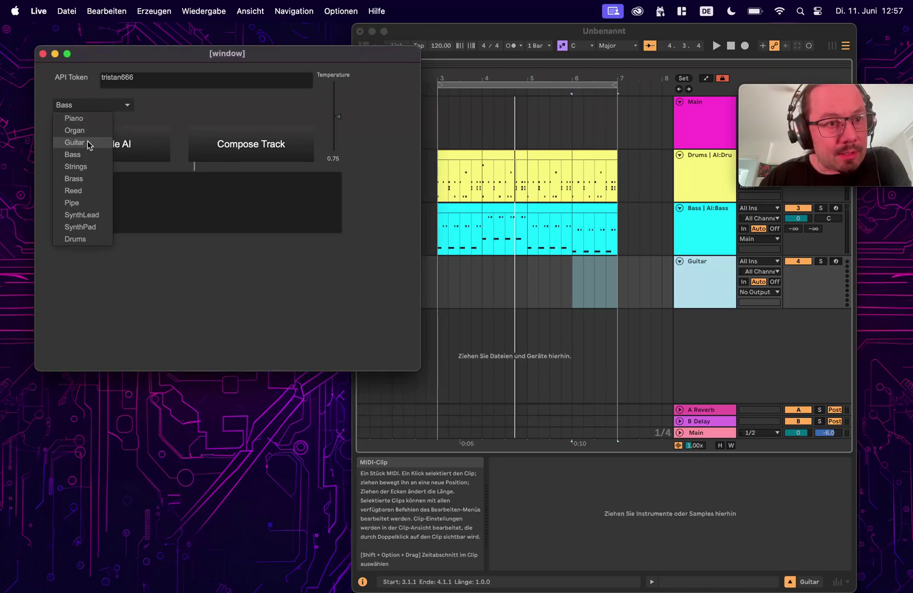
{"action": "left_click", "coordinate": [87, 141]}
{"action": "left_click", "coordinate": [142, 156]}
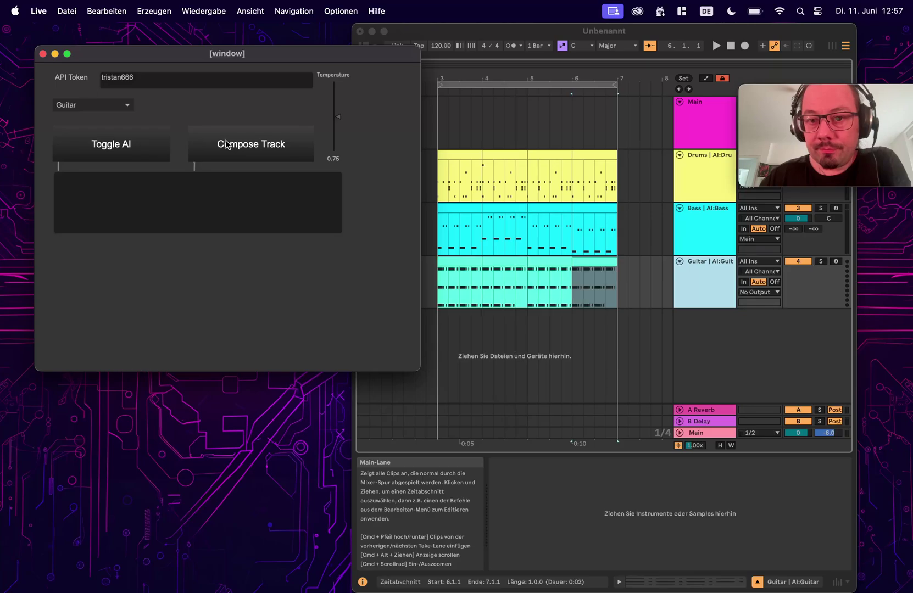
- Drag DLSMusicDevice from the Plug-ins browser onto the Guitar track and play the set to hear it
{"action": "left_click", "coordinate": [459, 37]}
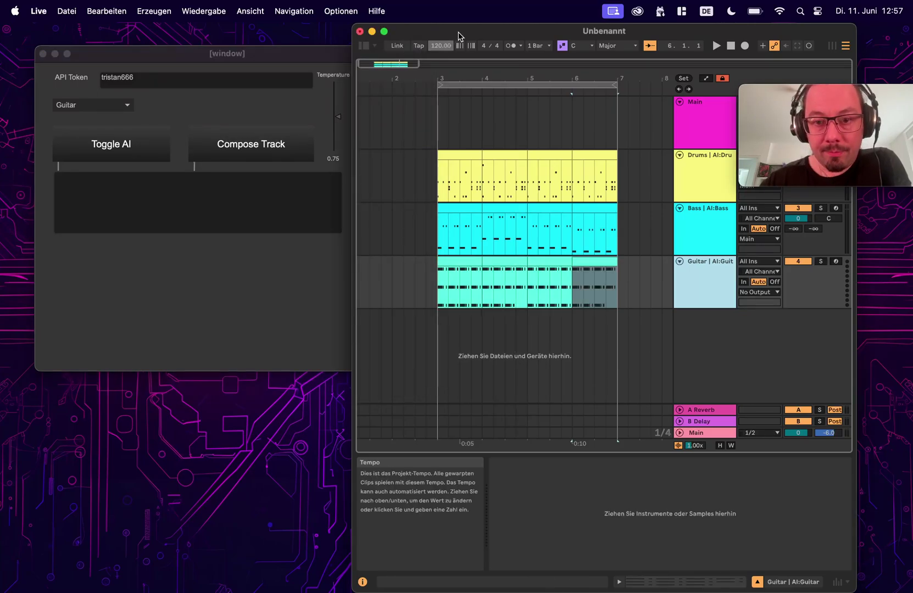
{"action": "key", "text": "space"}
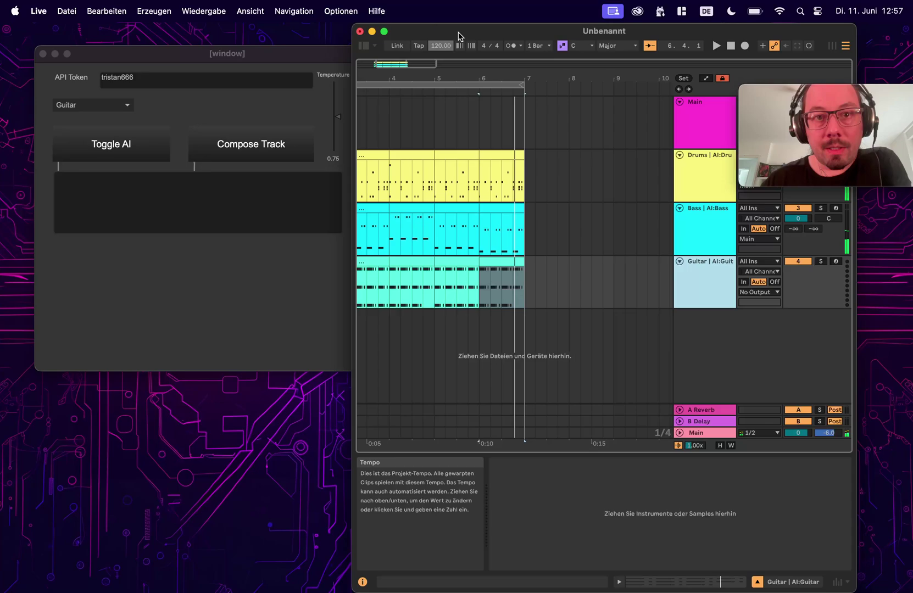
{"action": "left_click", "coordinate": [363, 45]}
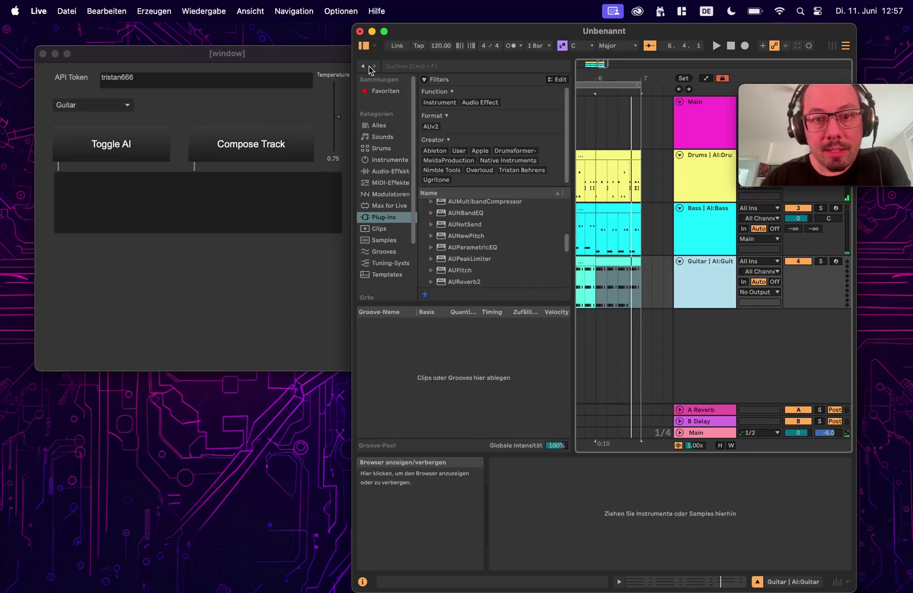
{"action": "scroll", "coordinate": [461, 269], "scroll_direction": "down", "scroll_amount": 4}
{"action": "left_click", "coordinate": [469, 249]}
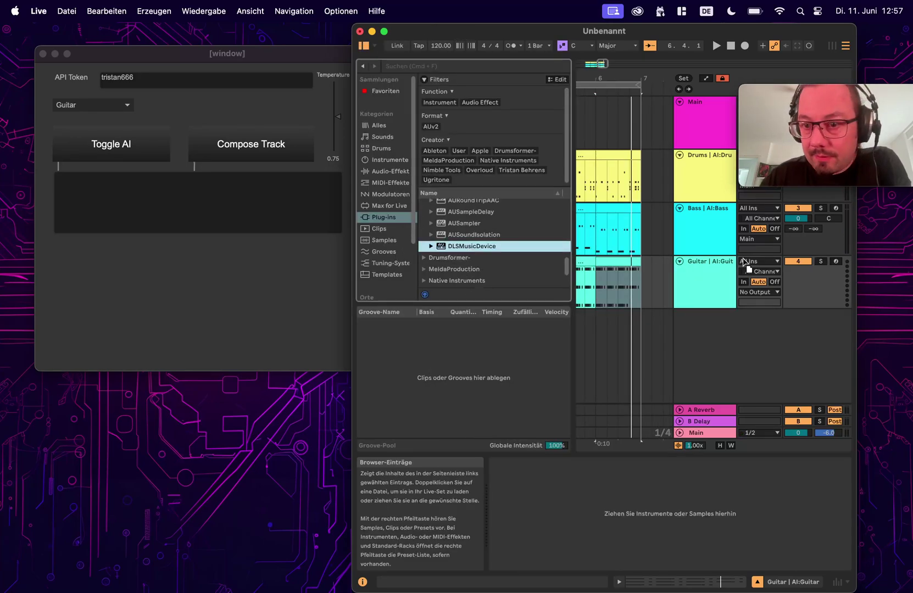
{"action": "left_click_drag", "start_coordinate": [744, 262], "coordinate": [710, 282]}
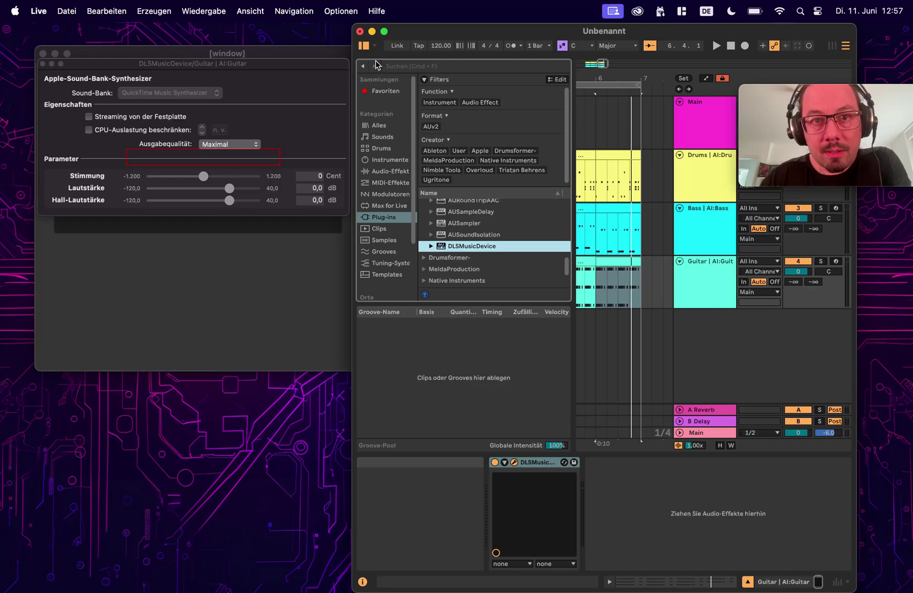
{"action": "left_click", "coordinate": [363, 46]}
{"action": "key", "text": "space"}
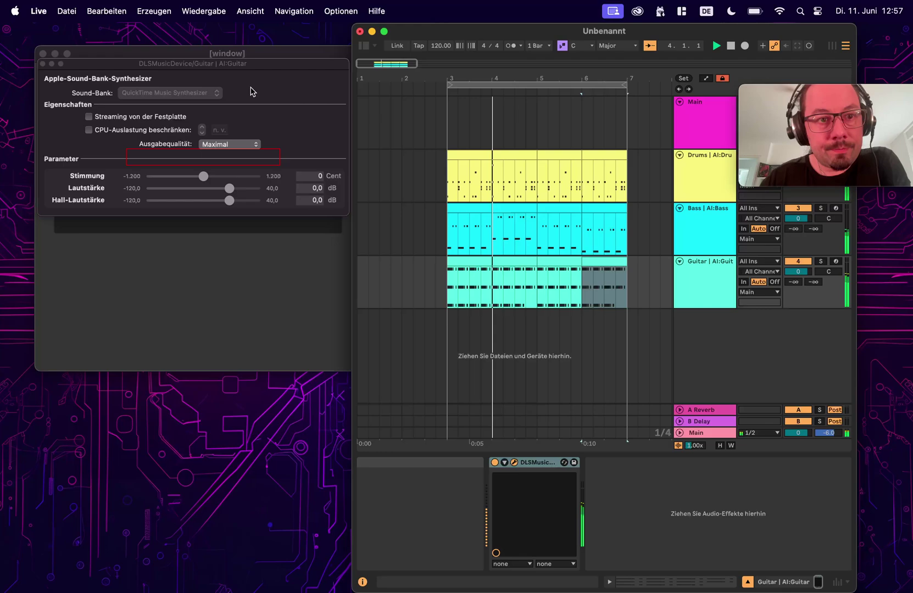
- Close the DLSMusicDevice window, raise the composer's temperature to 1.00 and regenerate the guitar clip
{"action": "left_click", "coordinate": [43, 65]}
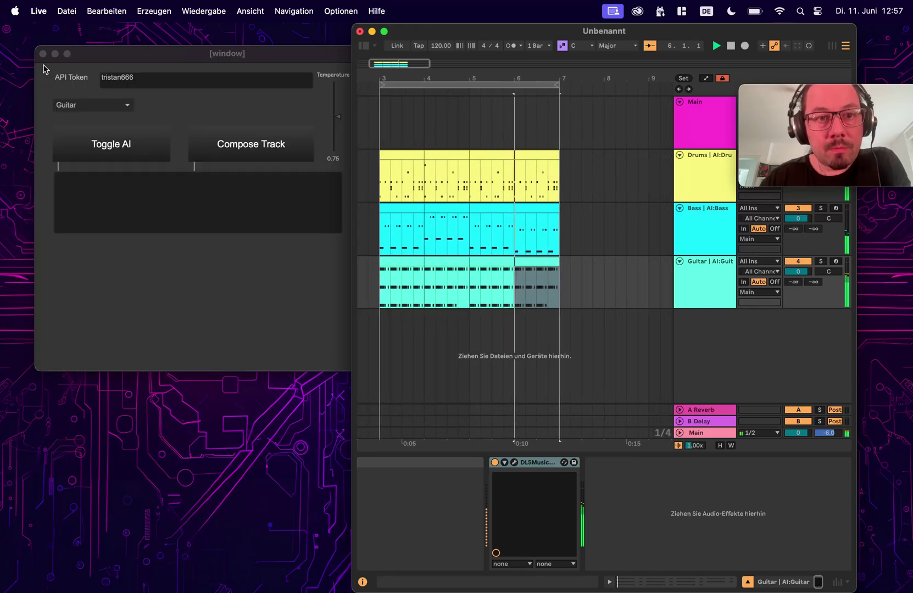
{"action": "left_click", "coordinate": [246, 110]}
{"action": "left_click", "coordinate": [292, 143]}
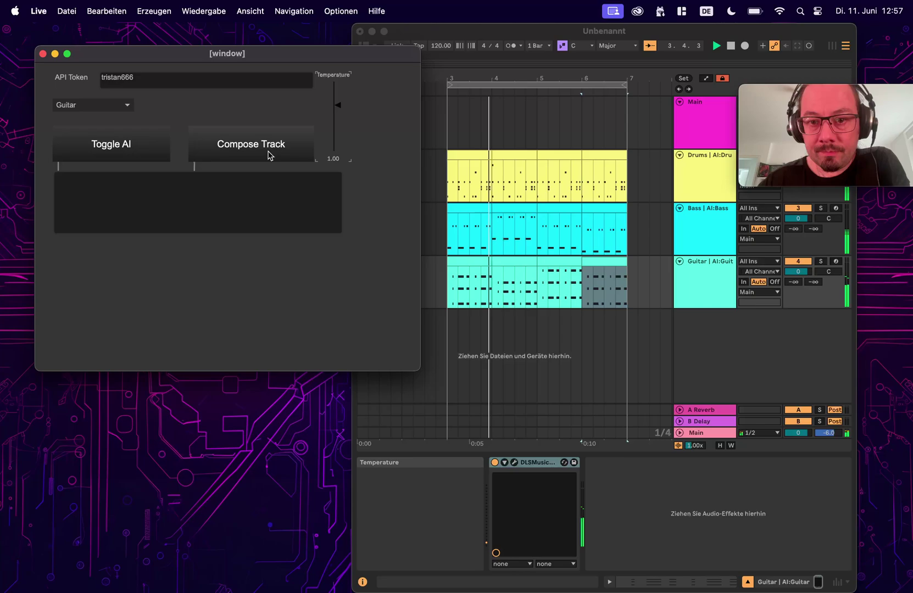
{"action": "left_click", "coordinate": [269, 155]}
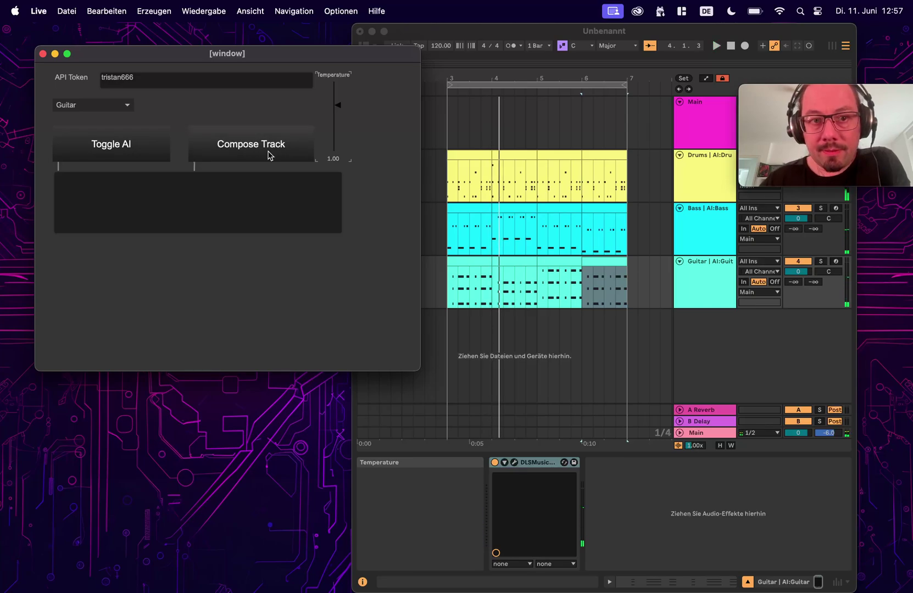